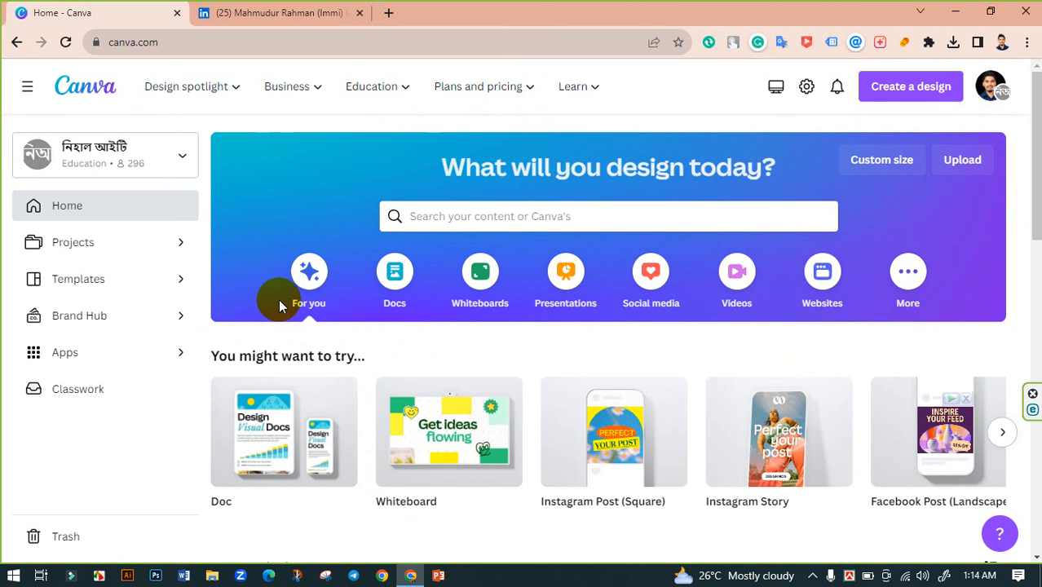
- Check the current LinkedIn banner, then search Canva for 'linkedin banner' templates
click(322, 10)
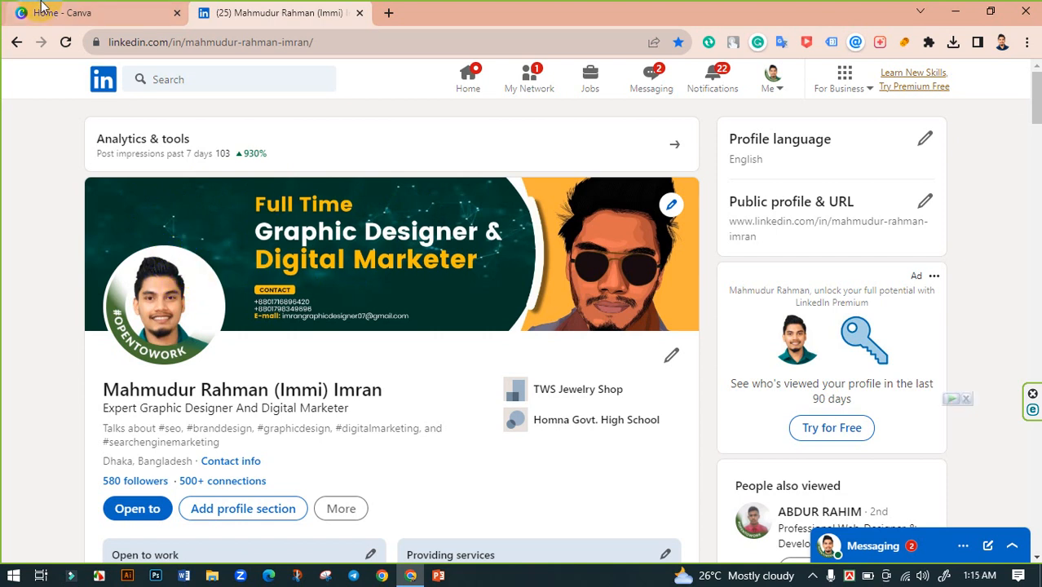
click(43, 10)
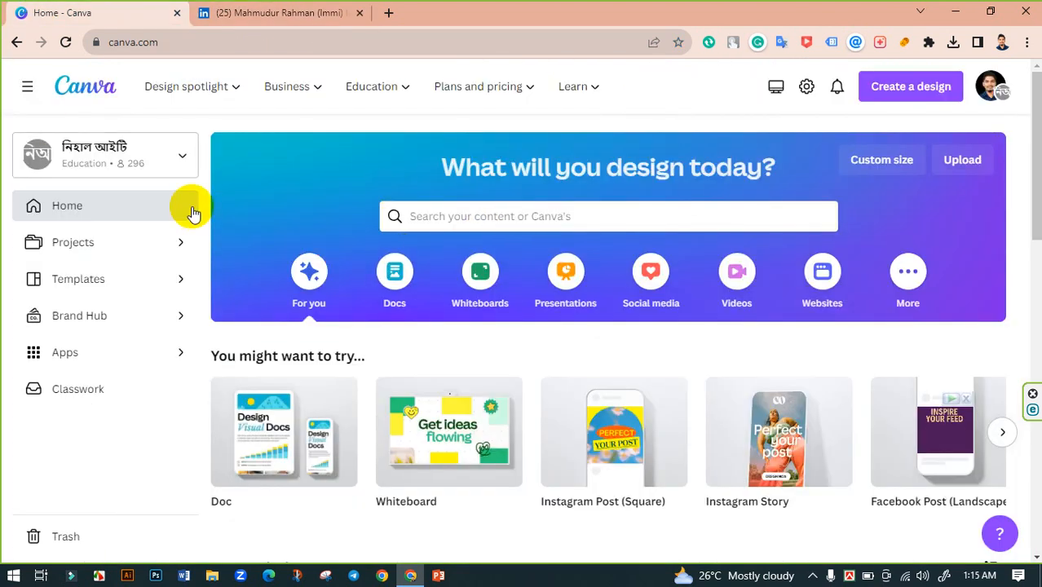
click(450, 216)
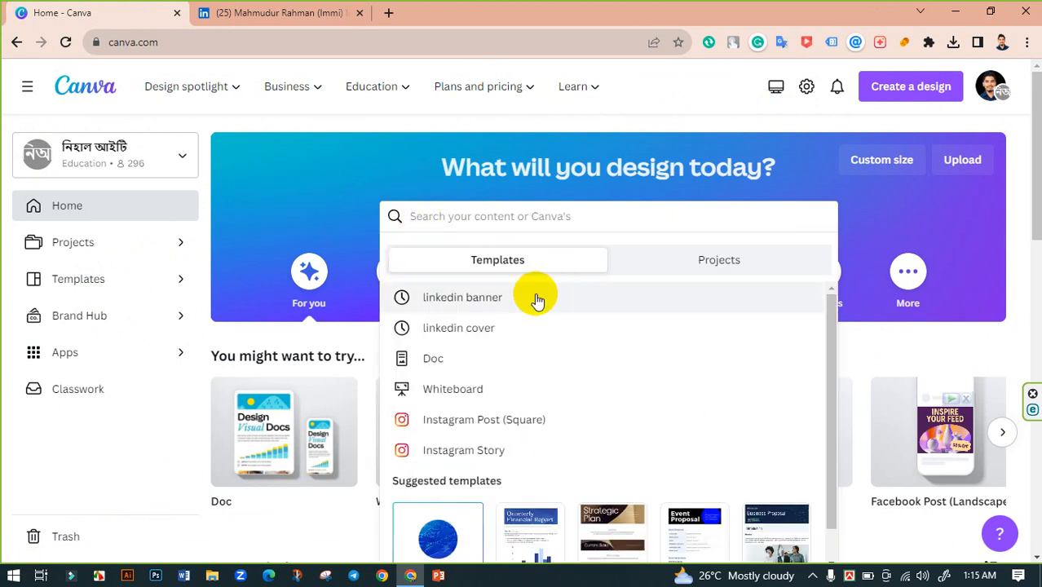
click(475, 297)
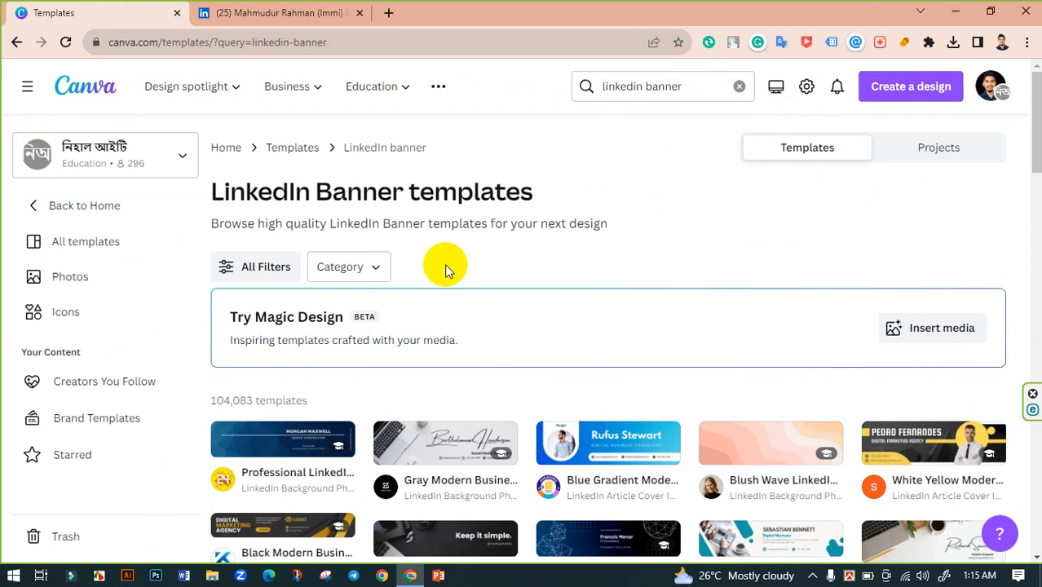
- Browse the results and preview the White Yellow Modern Digital Marketing Agency LinkedIn Banner
scroll(444, 270, down, 3)
scroll(775, 253, down, 1)
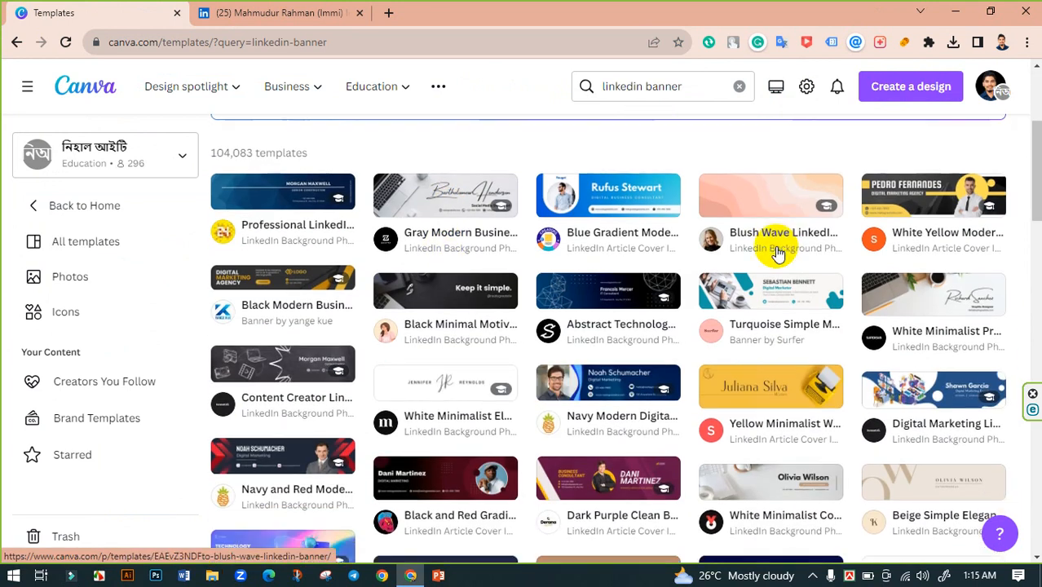
scroll(779, 253, down, 5)
scroll(791, 345, up, 3)
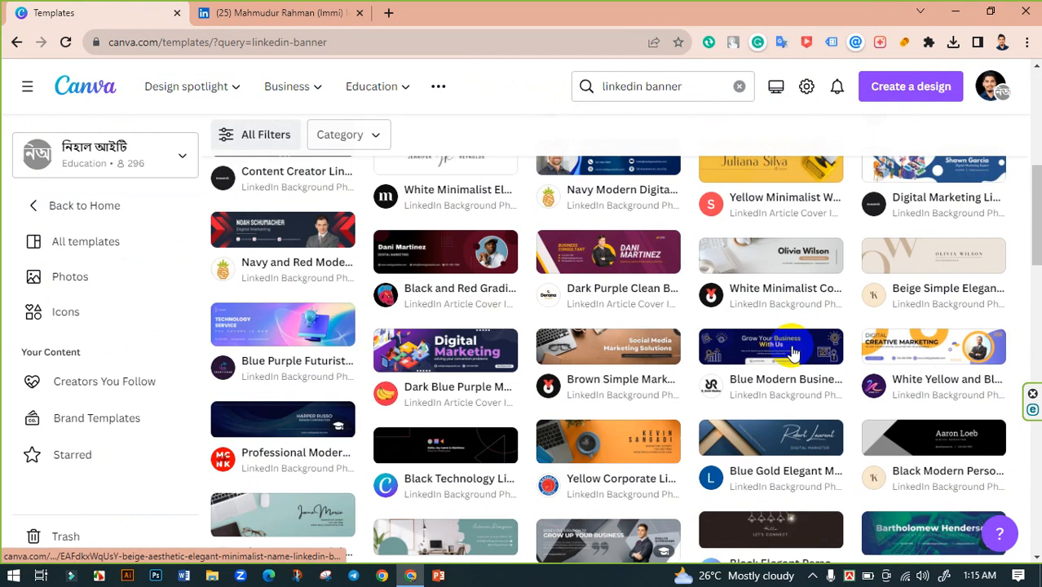
scroll(793, 352, up, 4)
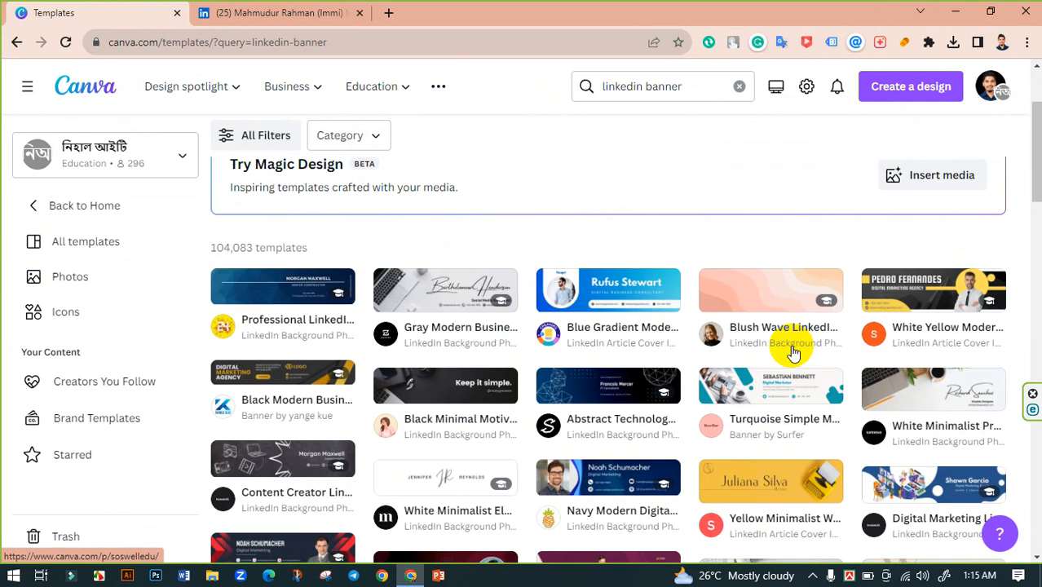
click(931, 292)
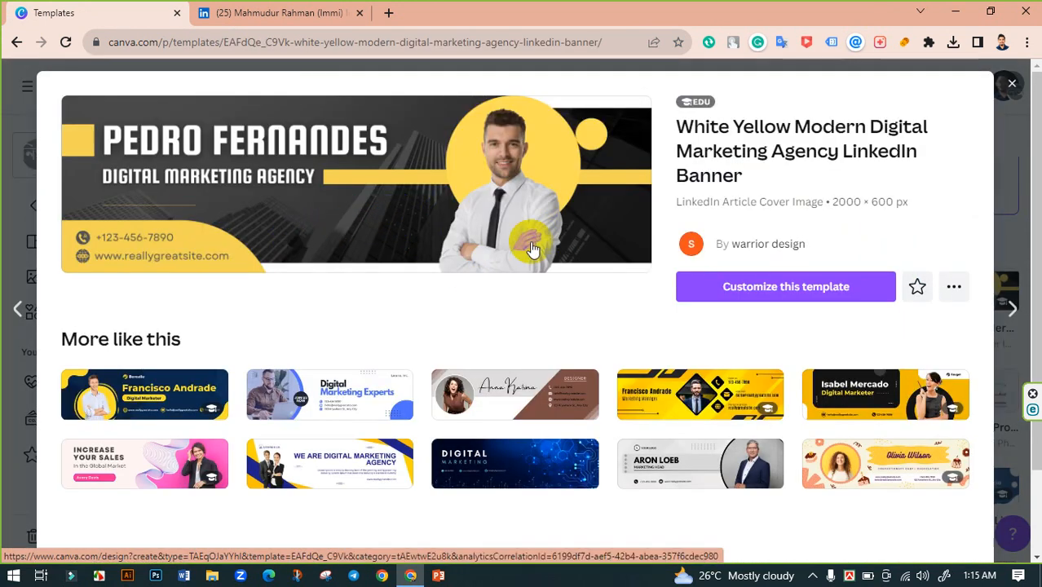
- Start customizing the template and delete its portrait photo
click(787, 286)
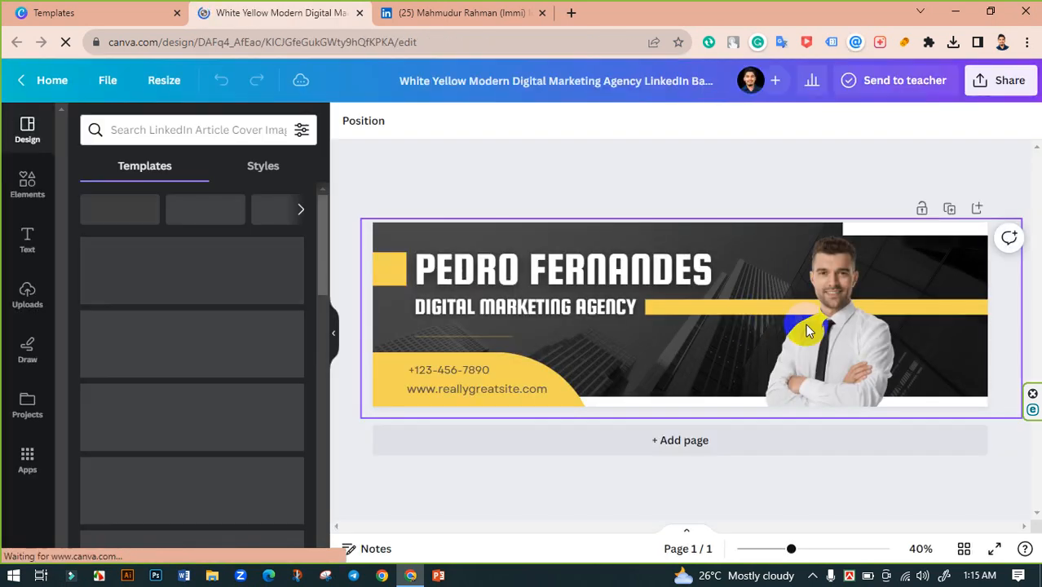
click(806, 325)
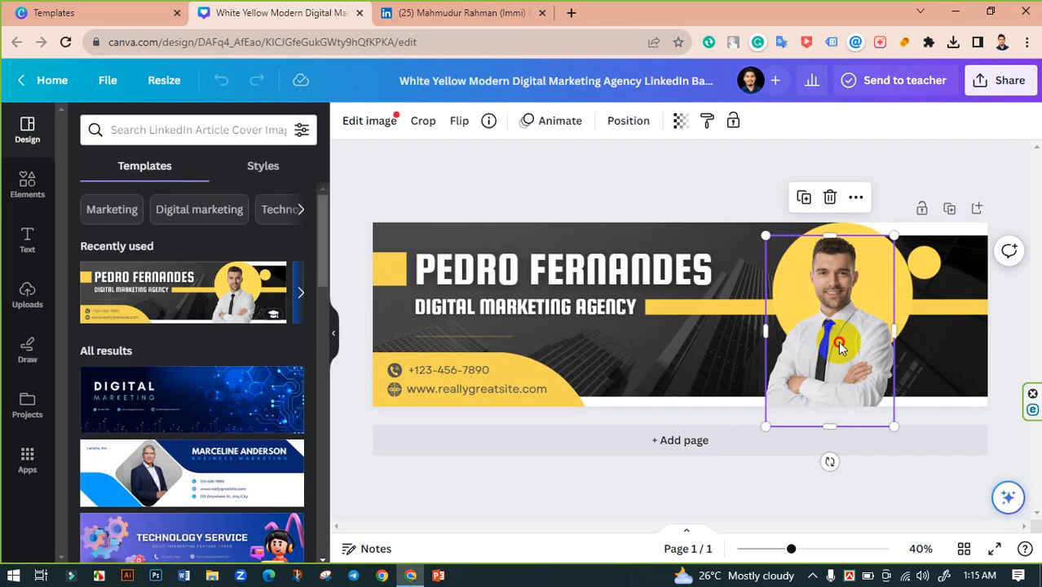
key(Delete)
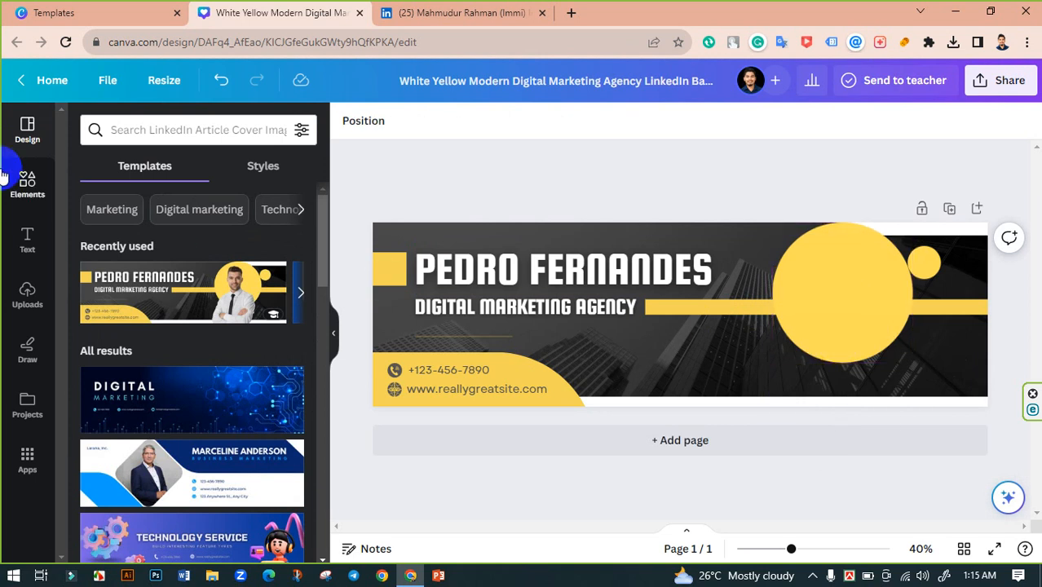
- Add the uploaded photo of the man, enlarged and moved to the banner's right end
click(27, 293)
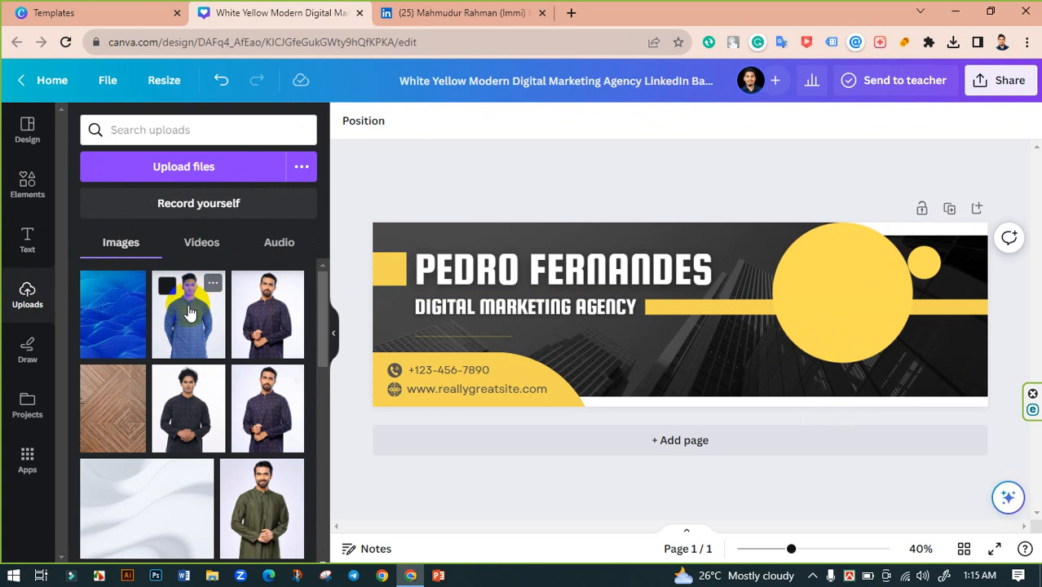
click(196, 408)
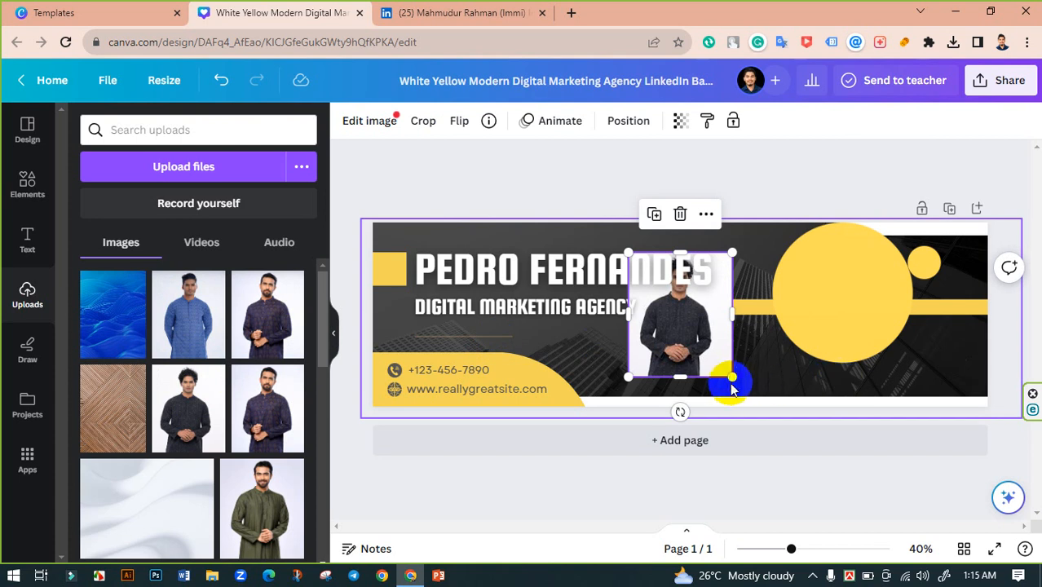
drag(732, 390, 801, 459)
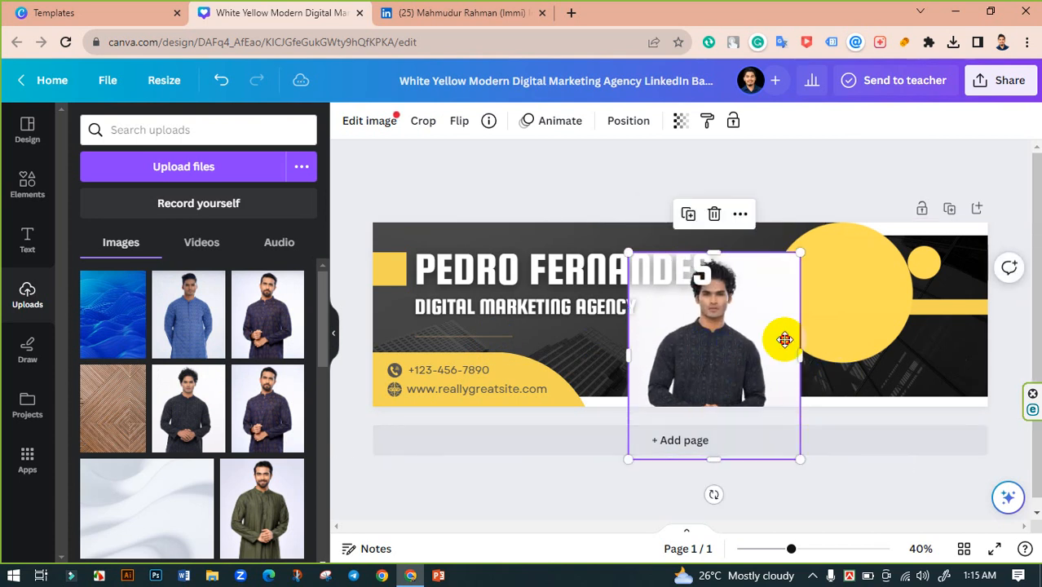
drag(717, 346, 854, 332)
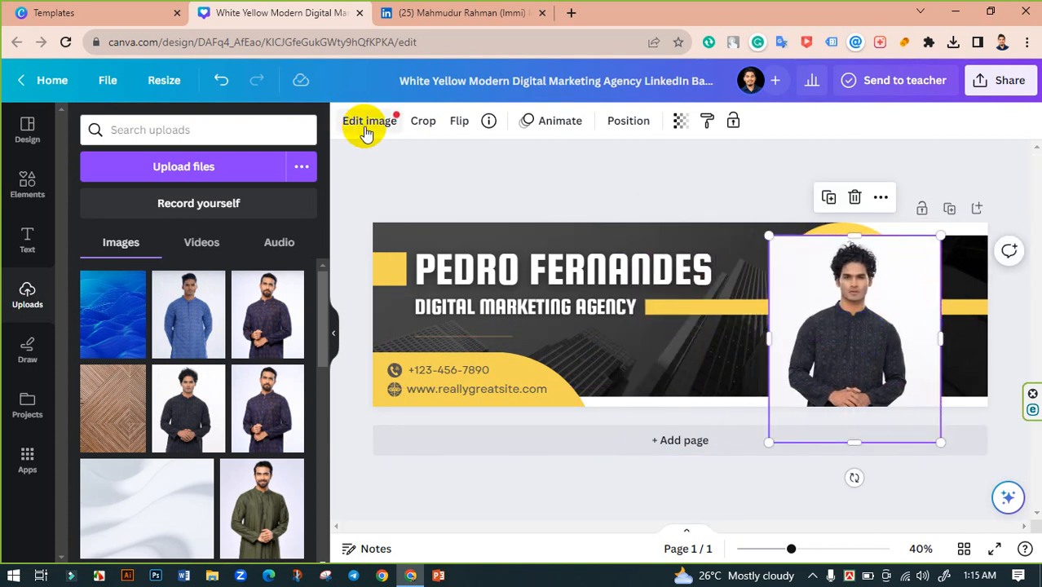
click(367, 131)
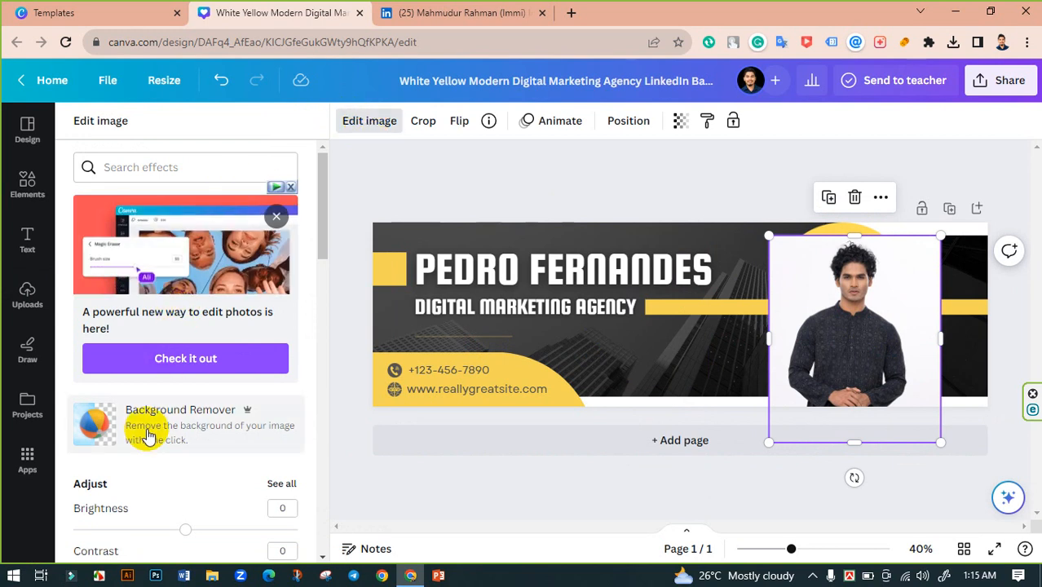
- Remove the photo's background with Background Remover and apply it
scroll(148, 436, down, 1)
click(144, 356)
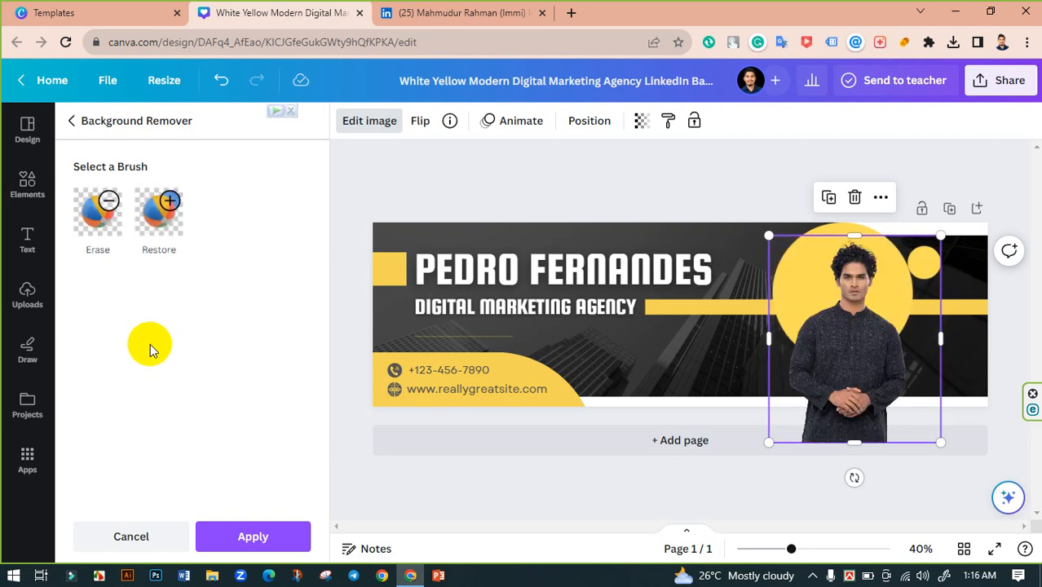
click(254, 537)
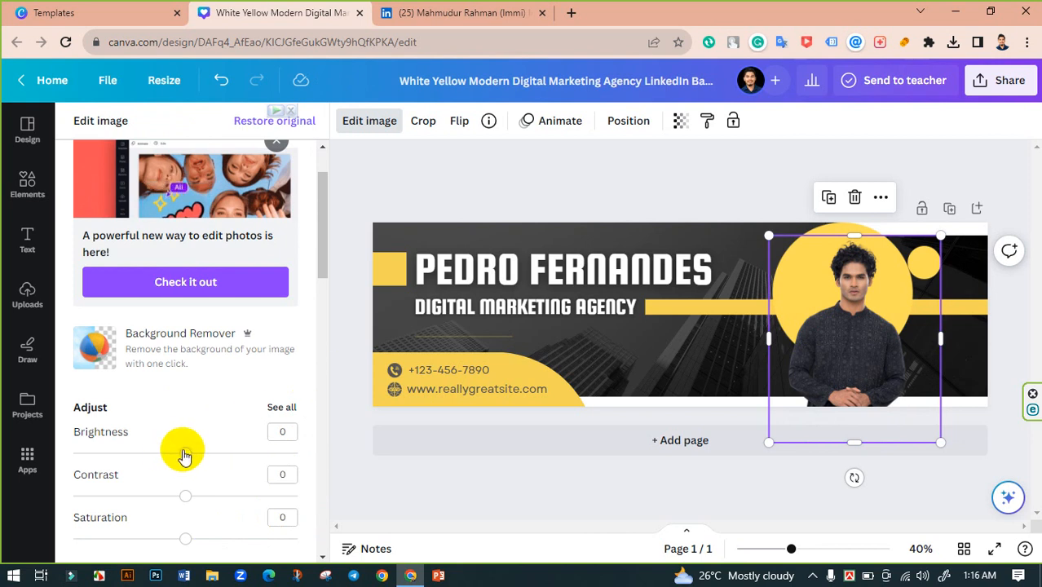
- Set the photo's brightness to 15, contrast to 28 and saturation to 24
mouse_move(184, 454)
mouse_down()
mouse_move(229, 455)
mouse_move(202, 453)
mouse_up()
drag(184, 495, 217, 499)
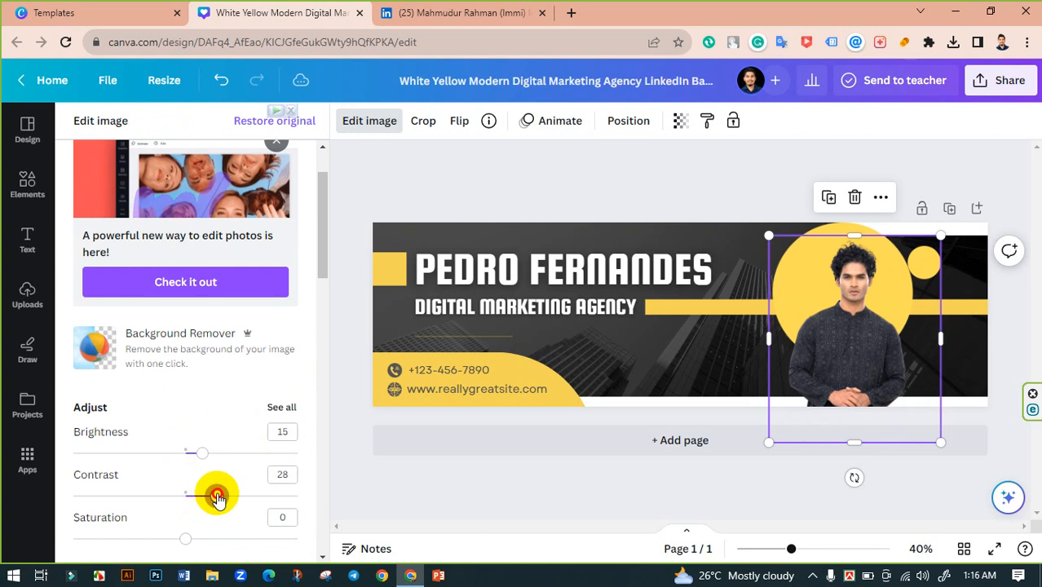
scroll(208, 486, down, 2)
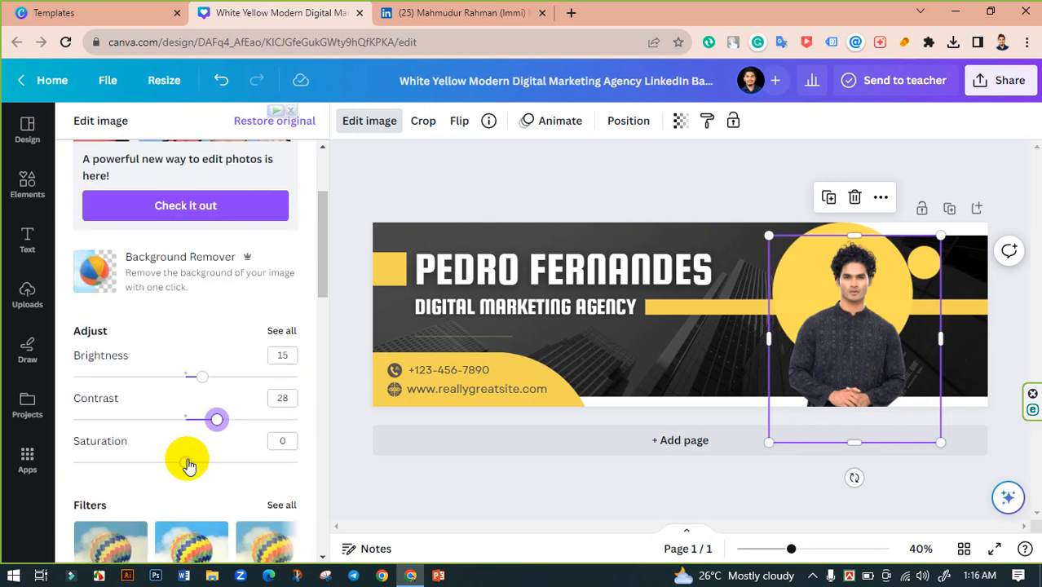
drag(192, 463, 205, 462)
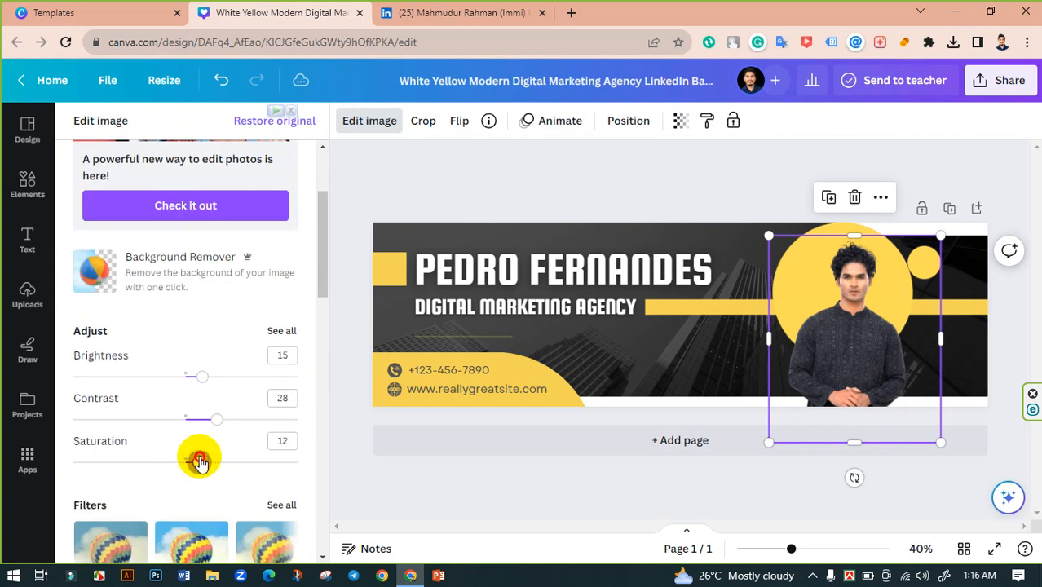
scroll(245, 437, down, 4)
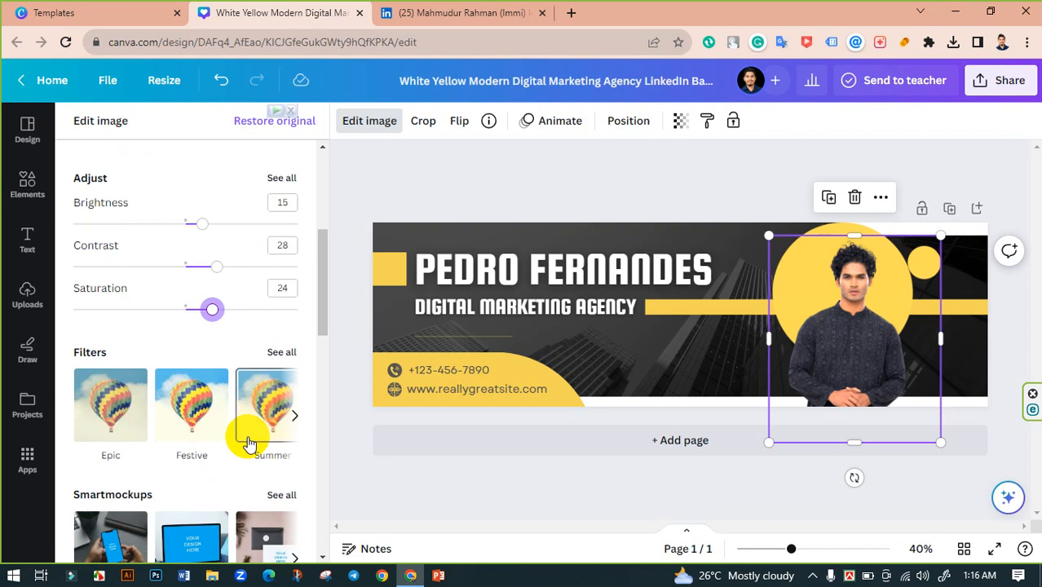
scroll(245, 433, up, 8)
click(335, 316)
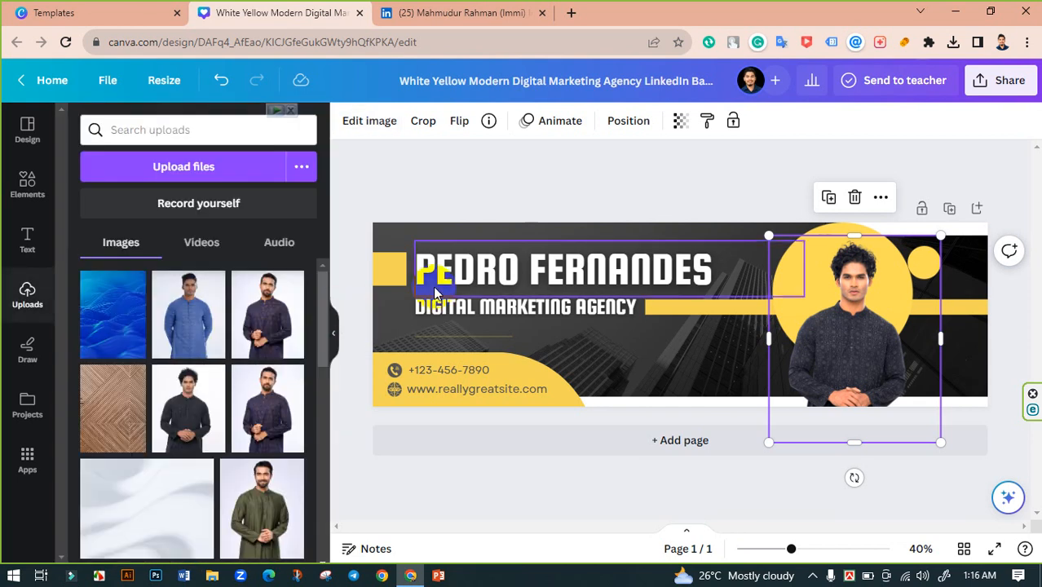
- Trim and resize the man's photo frame on the banner
click(851, 352)
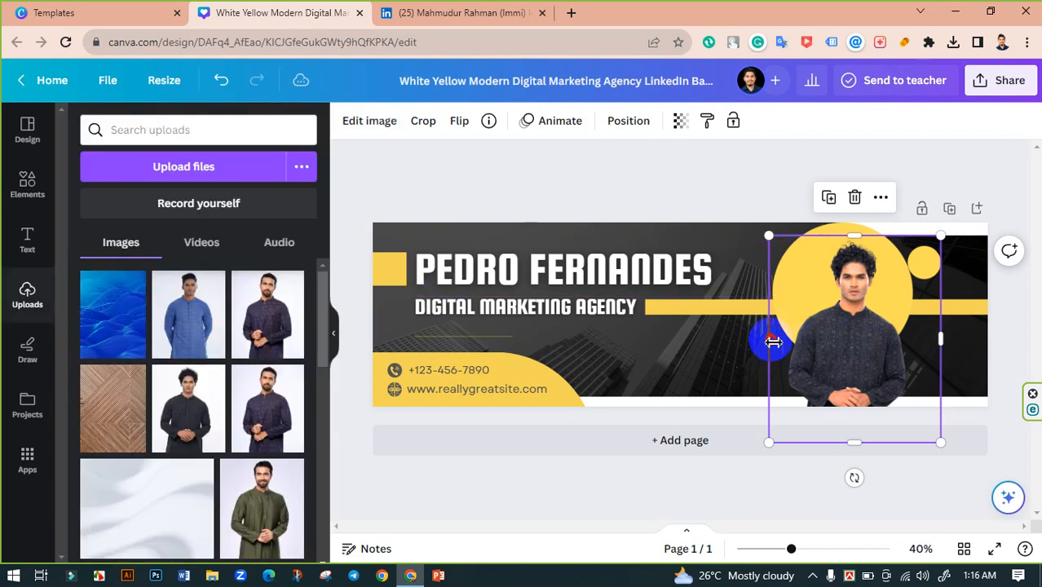
drag(773, 342, 803, 338)
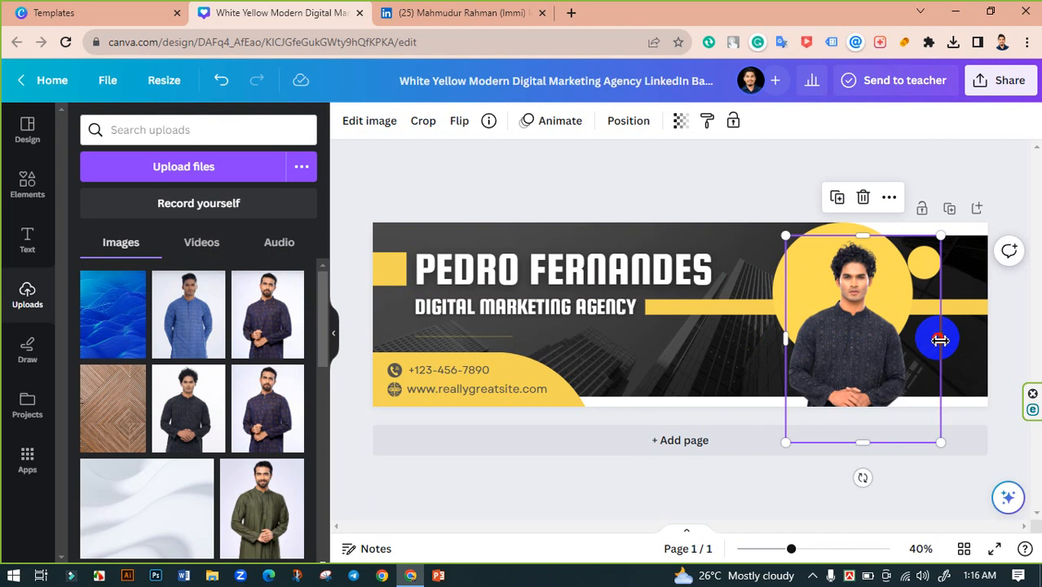
drag(940, 340, 909, 347)
drag(846, 236, 846, 243)
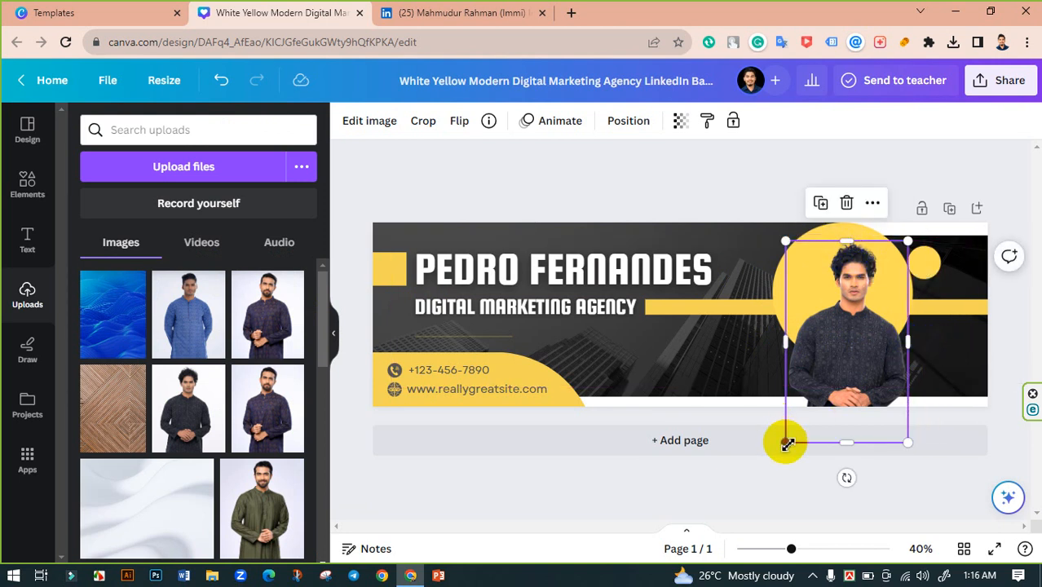
drag(787, 438, 582, 551)
drag(799, 310, 830, 309)
drag(723, 228, 751, 278)
drag(858, 340, 847, 288)
click(694, 210)
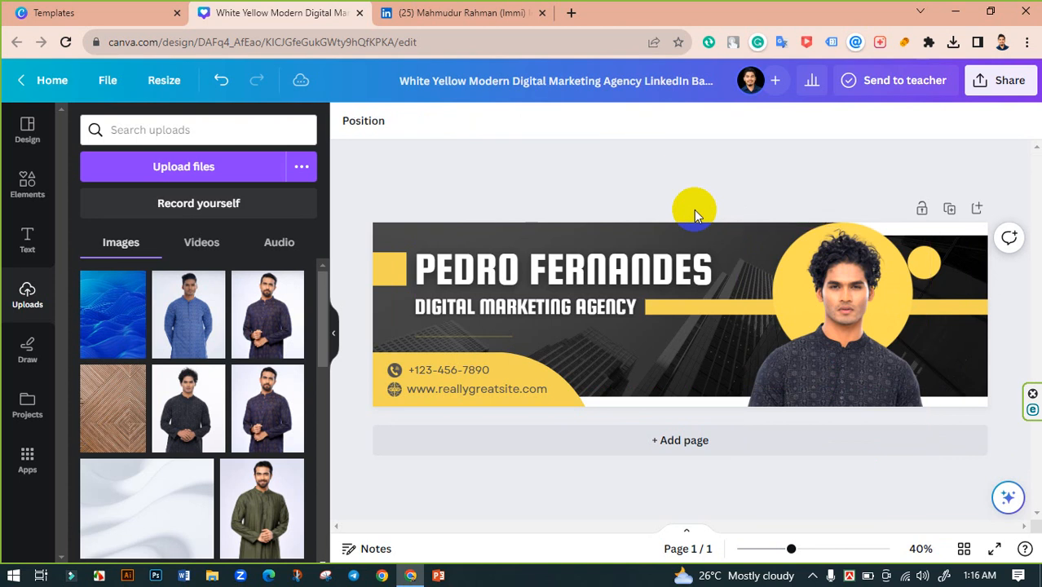
click(832, 362)
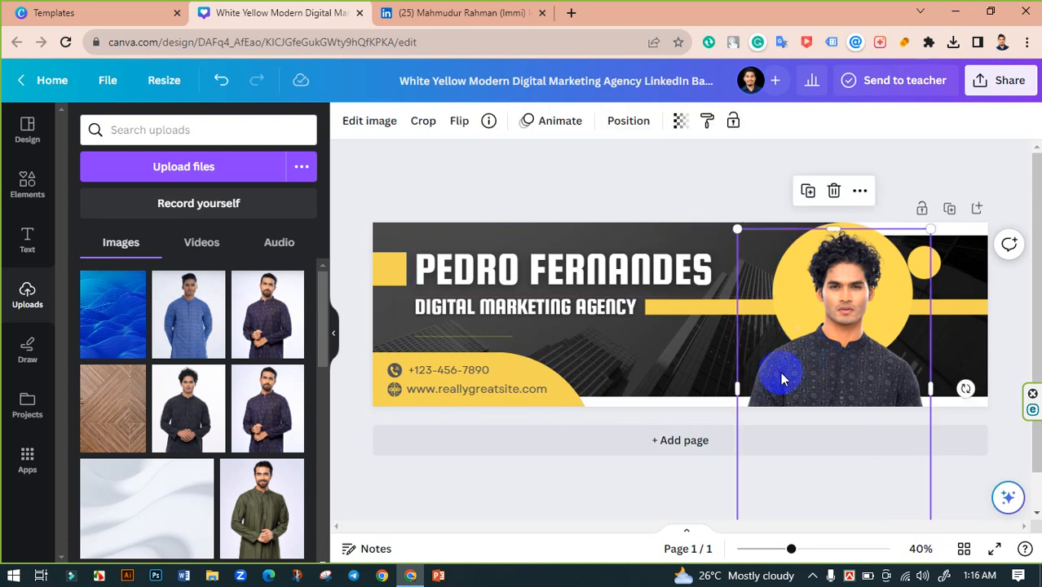
mouse_move(741, 392)
mouse_down()
mouse_move(761, 388)
mouse_move(749, 388)
mouse_up()
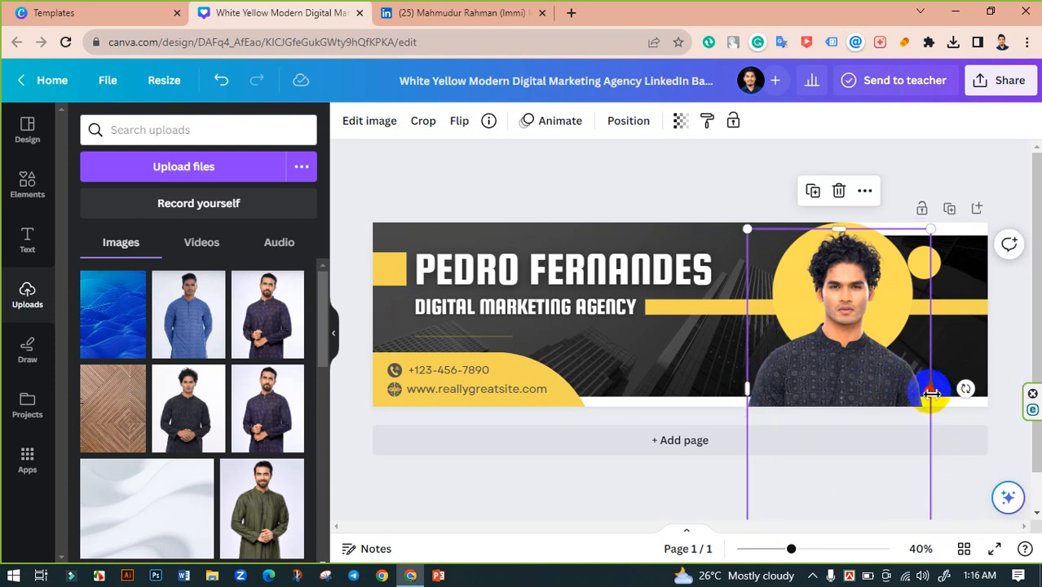
drag(931, 393, 929, 395)
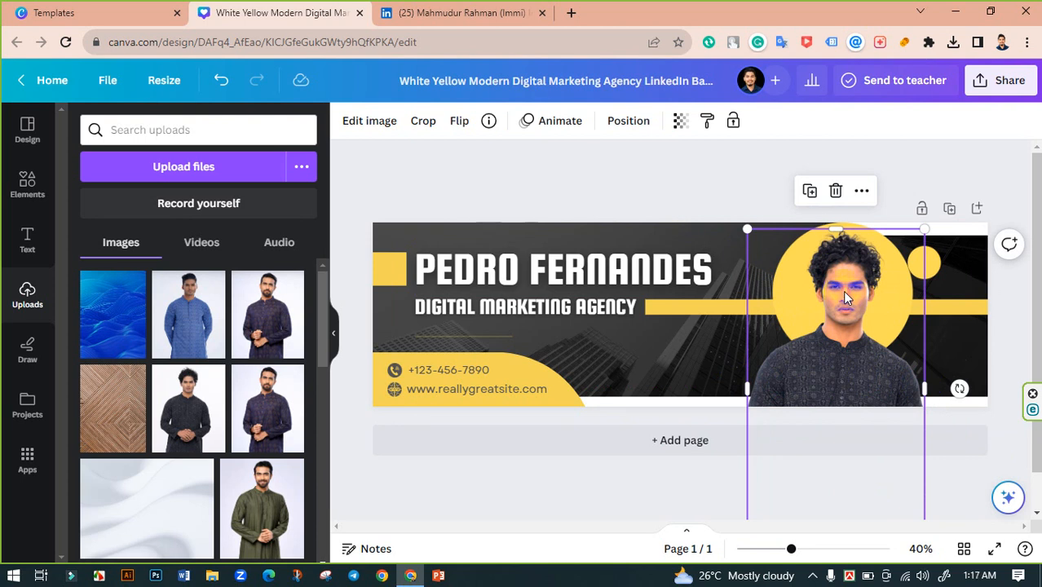
- Move the yellow circle and the portrait photo to the banner's right edge
click(699, 314)
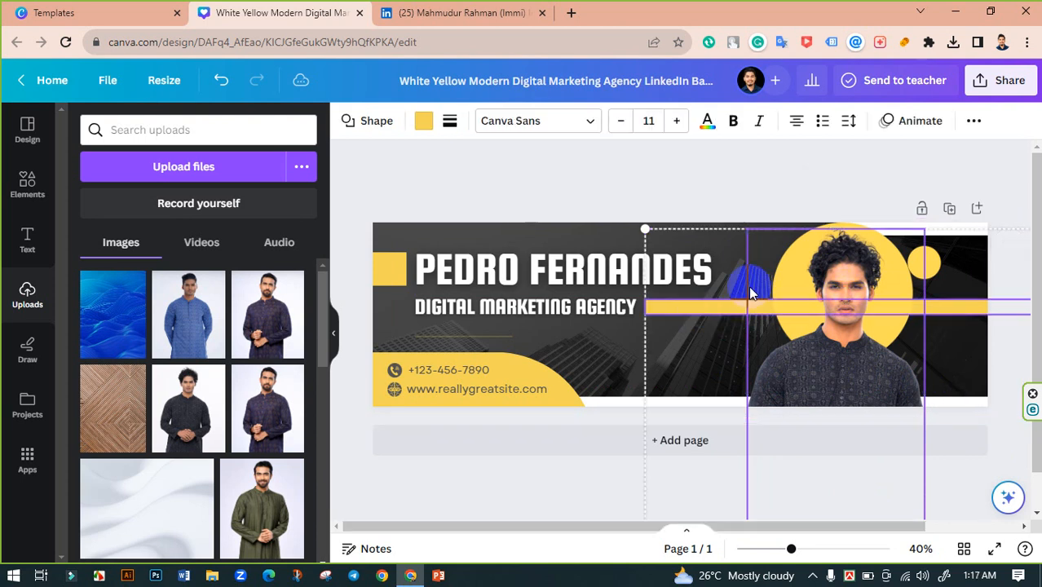
drag(832, 245, 925, 274)
drag(844, 280, 899, 276)
click(704, 199)
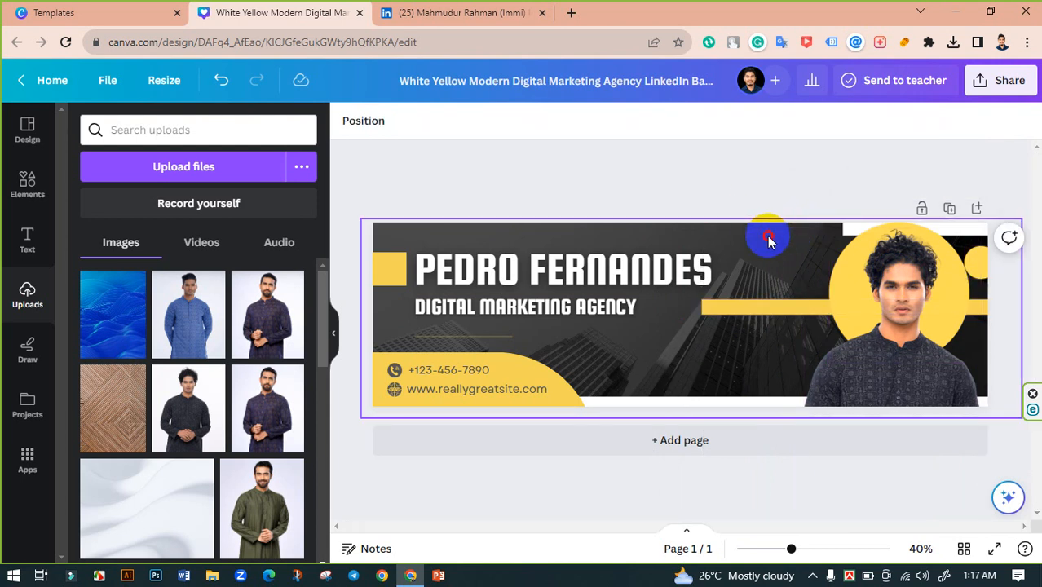
- Undo the accidental moves and nudge the top text box slightly down
drag(768, 239, 815, 190)
key(ctrl+z)
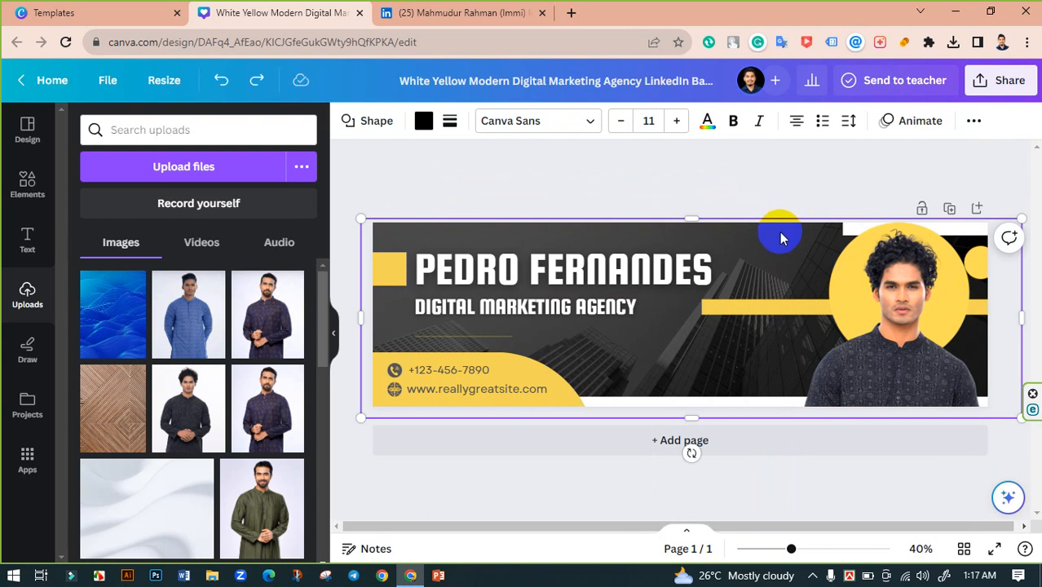
click(865, 226)
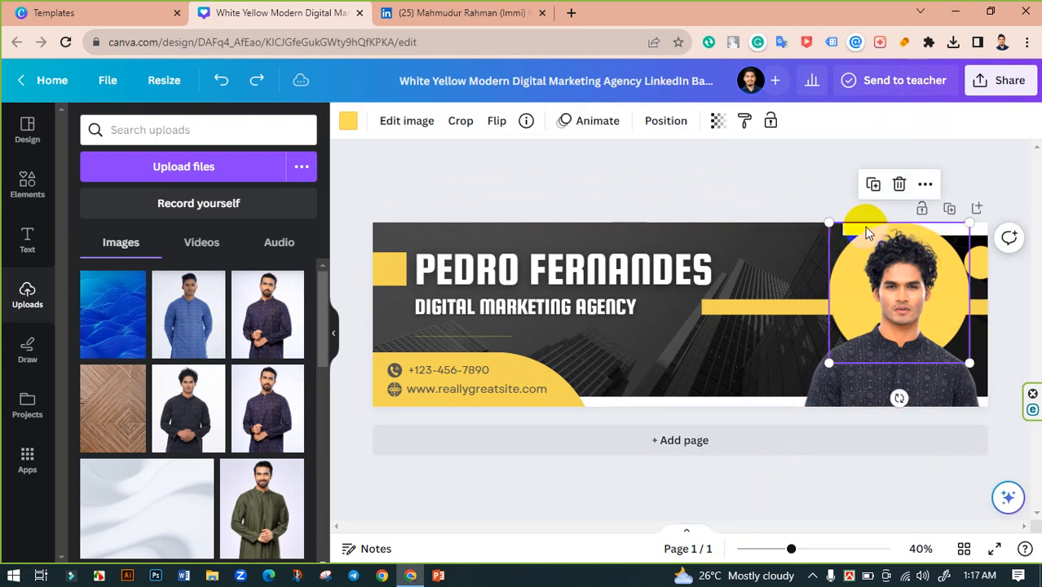
drag(865, 227, 765, 226)
key(ctrl+z)
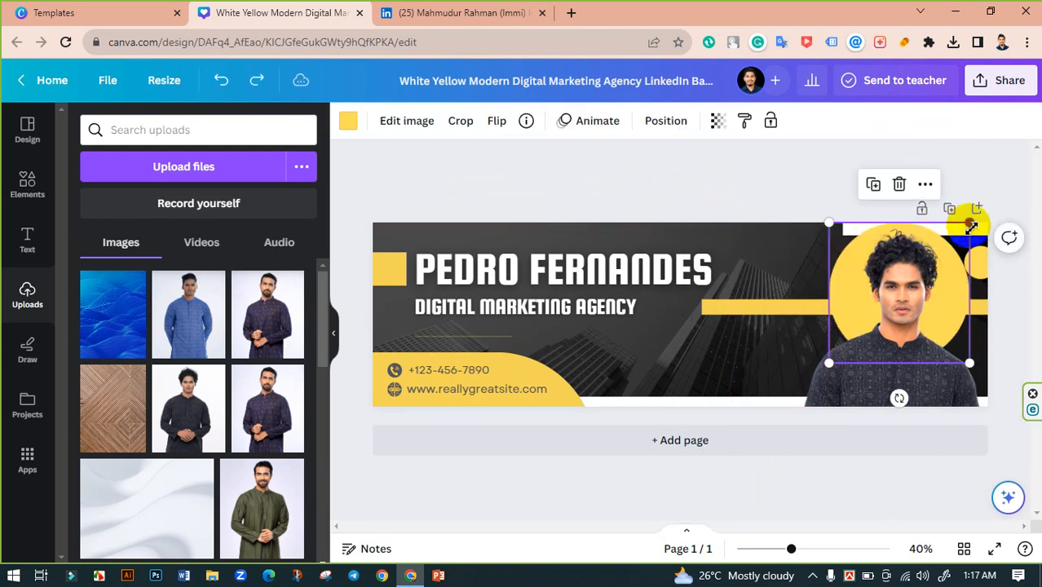
drag(977, 226, 500, 208)
drag(501, 208, 498, 230)
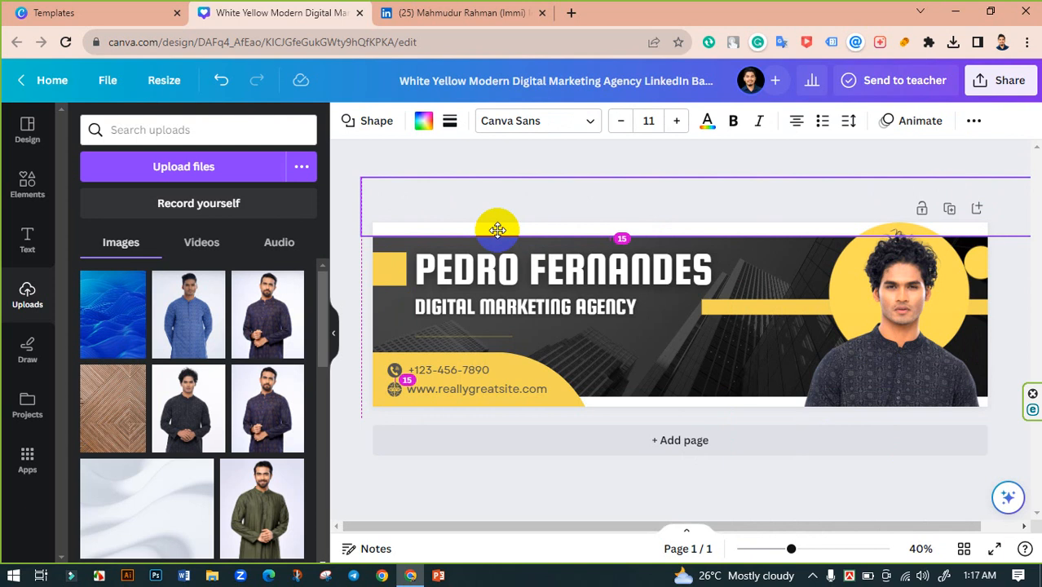
click(353, 263)
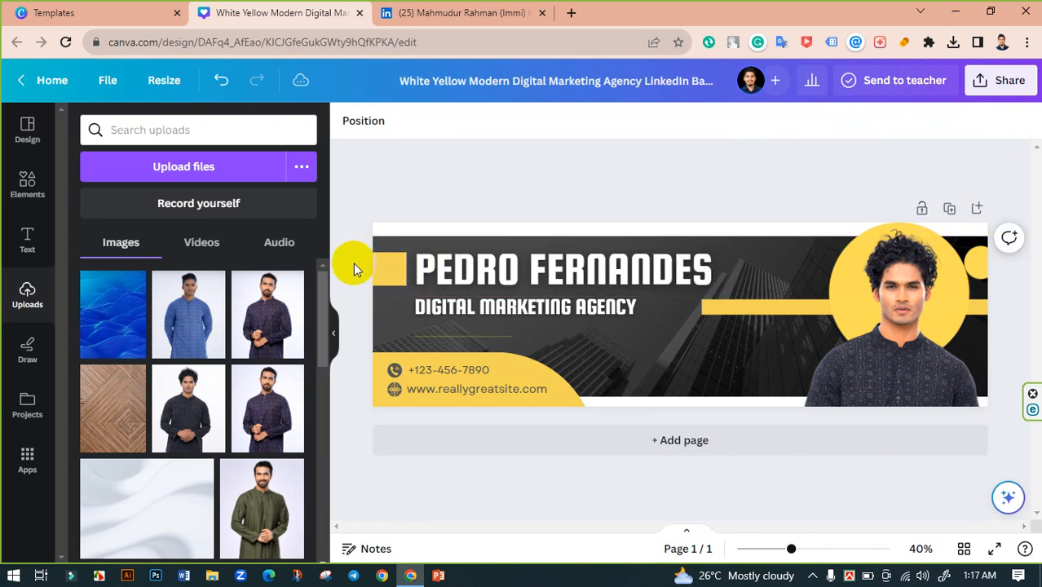
- Slide the yellow block right so it sits behind the title's end
click(528, 286)
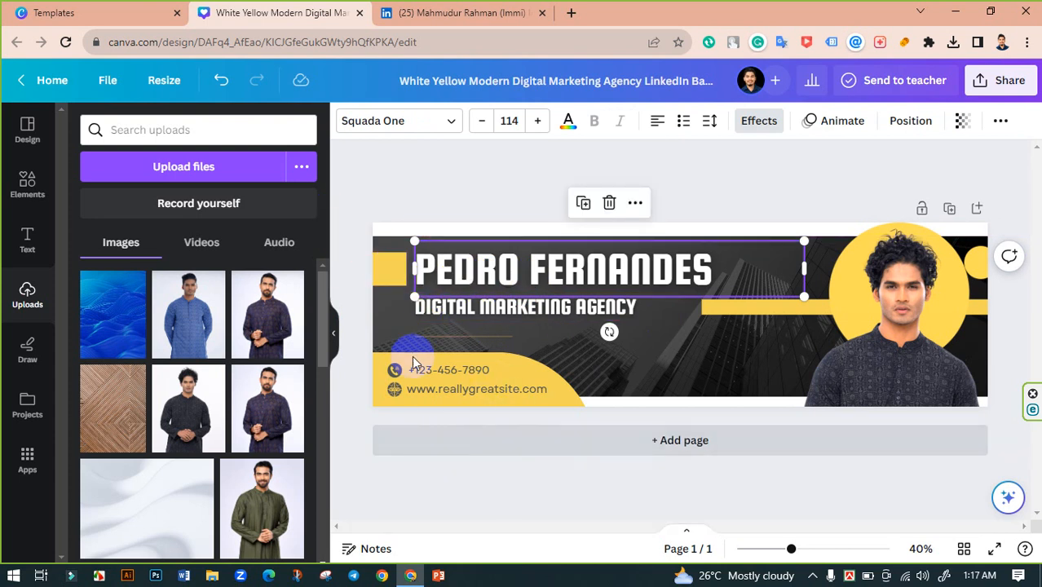
click(351, 251)
drag(398, 273, 679, 275)
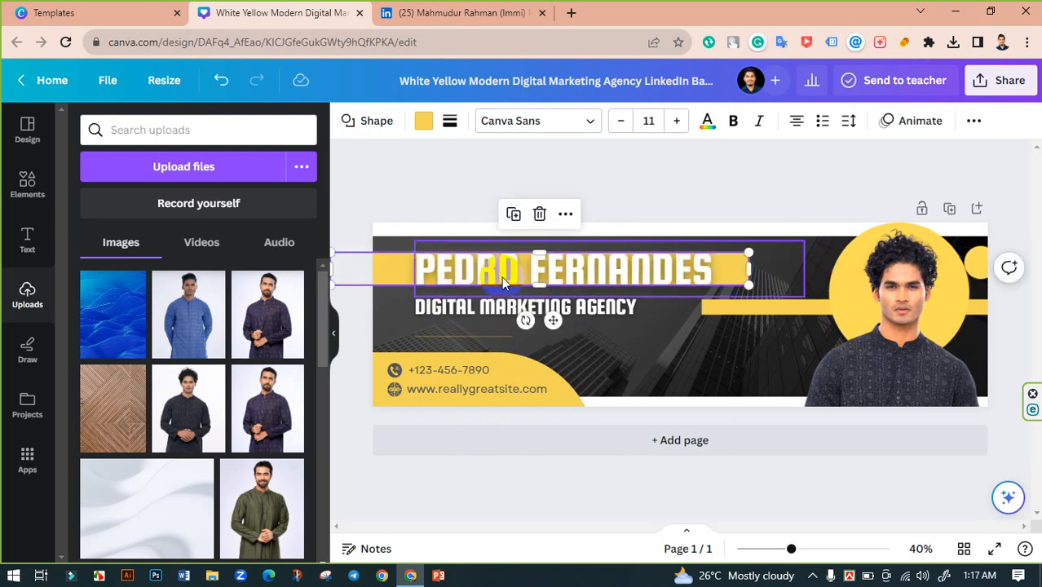
drag(392, 275, 826, 273)
click(725, 213)
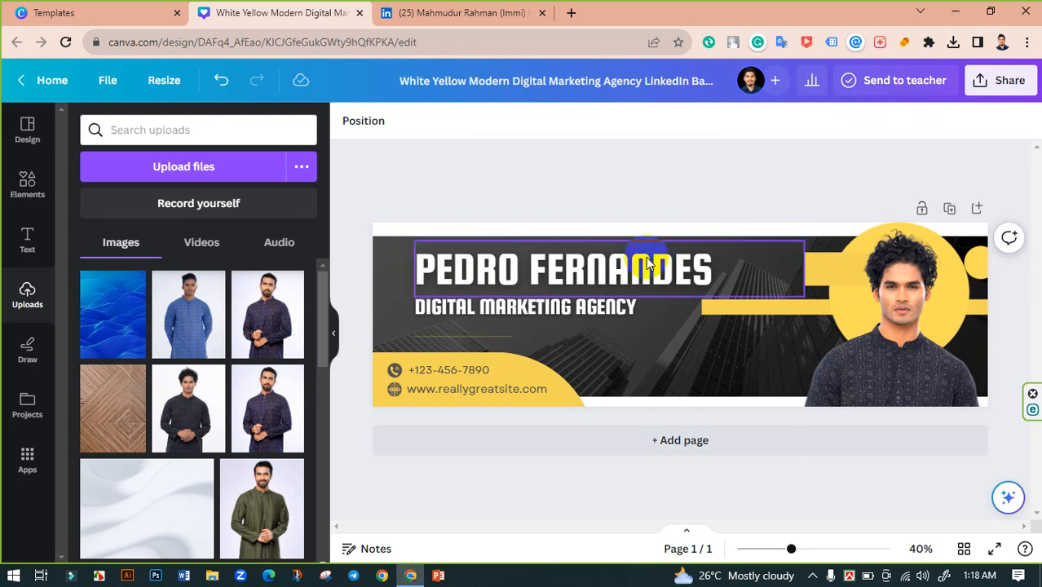
- Right-align the PEDRO FERNANDES title and narrow its box from the left
drag(652, 266, 706, 267)
click(658, 121)
click(658, 121)
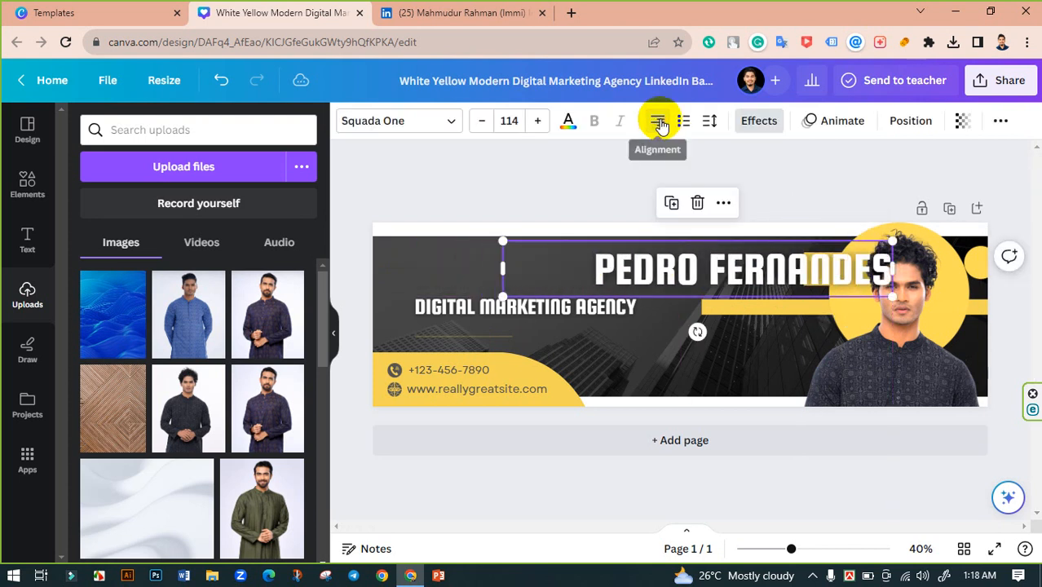
drag(756, 264, 672, 266)
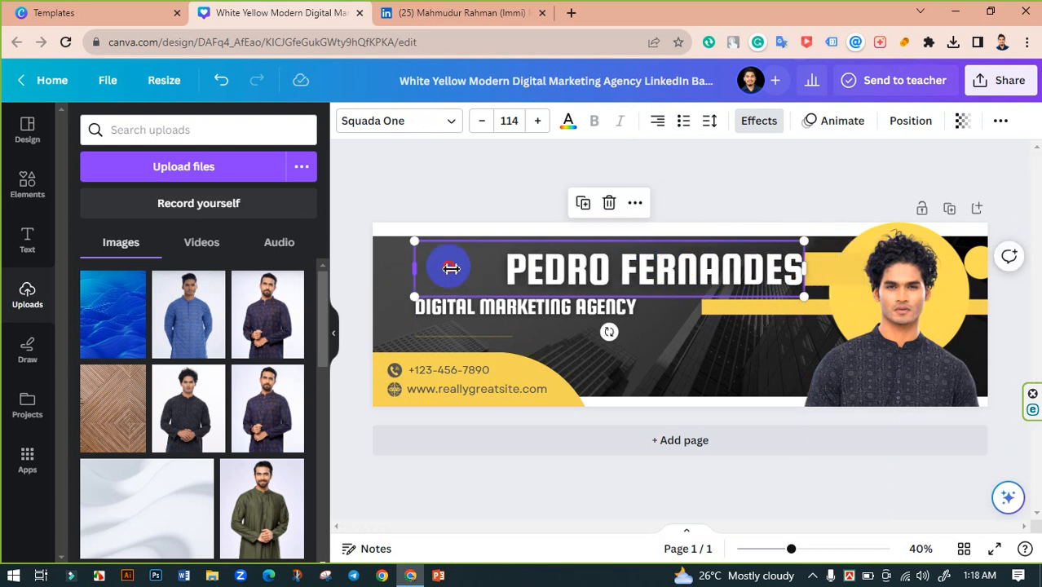
mouse_move(451, 268)
mouse_down()
mouse_move(493, 268)
mouse_move(458, 267)
mouse_up()
- Replace the heading with 'VIDEO EDITOR' and centre it on the banner
double_click(645, 269)
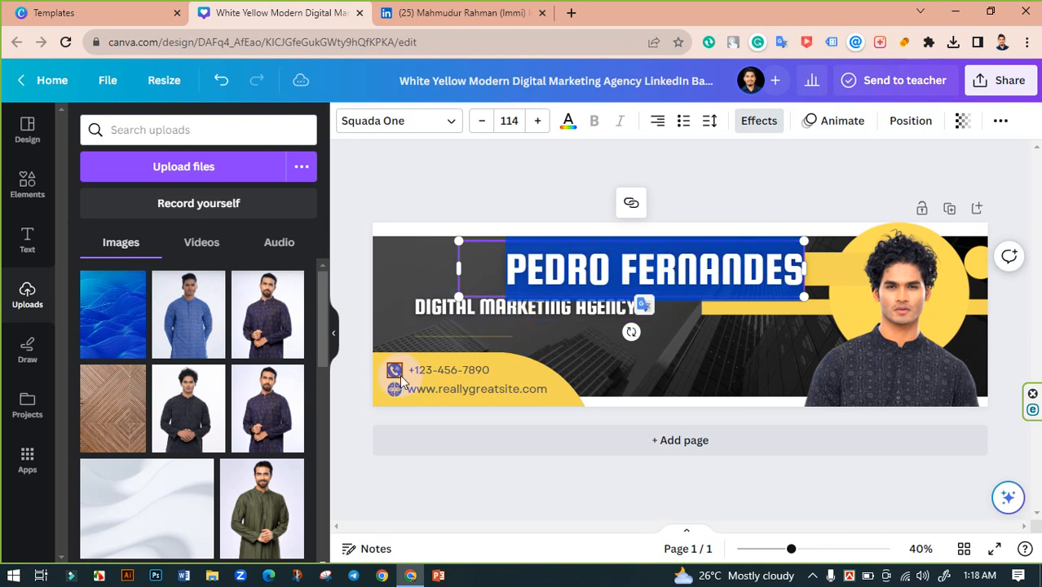
text(VIDEO E)
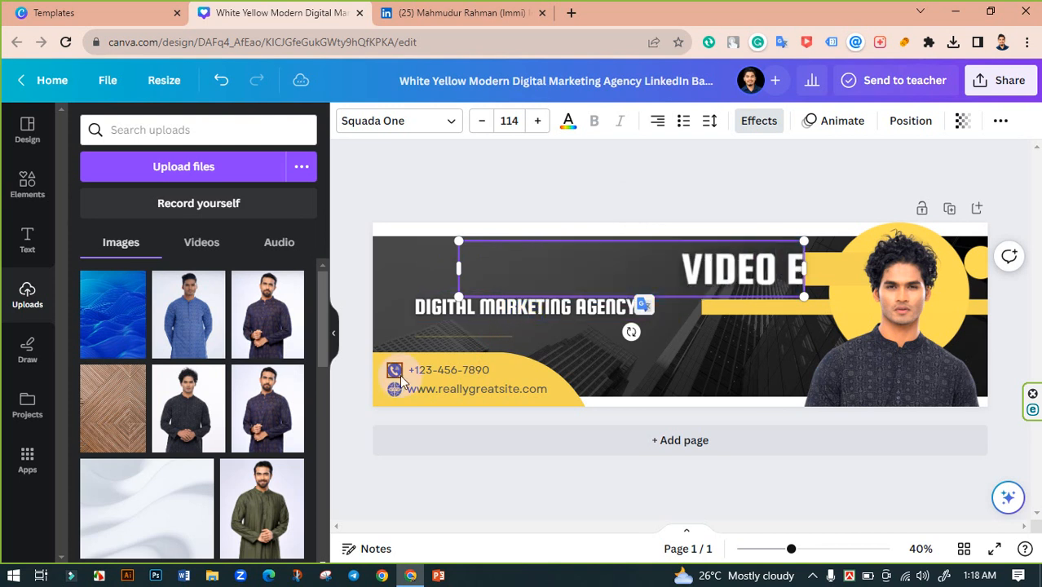
text(DITOR)
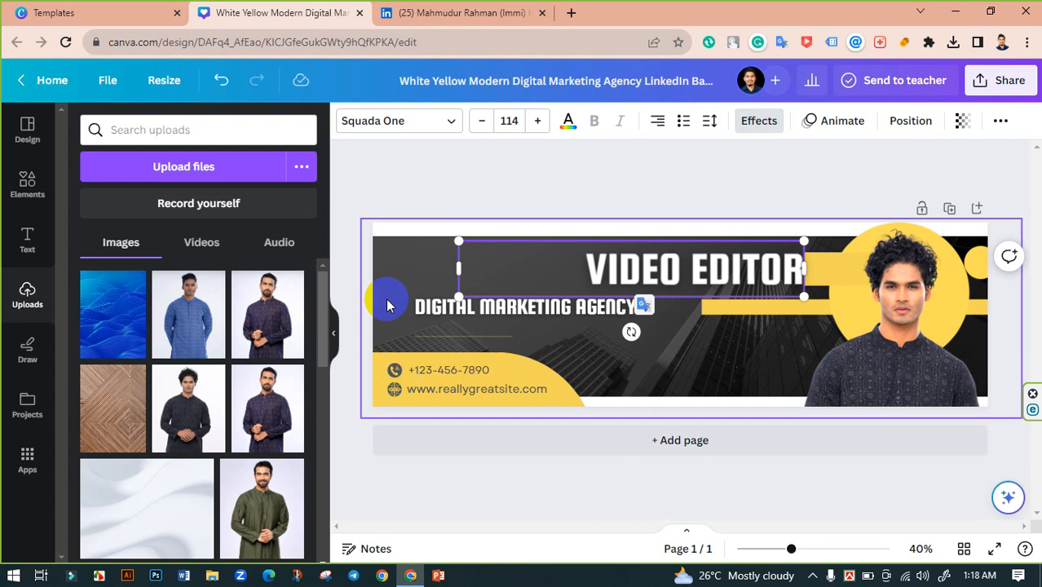
click(517, 196)
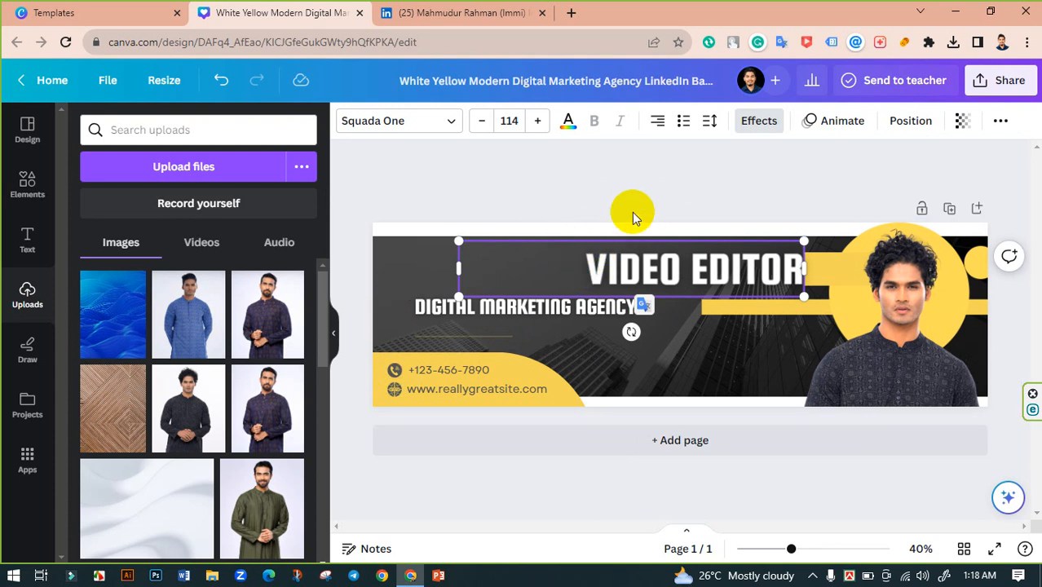
drag(458, 269, 585, 275)
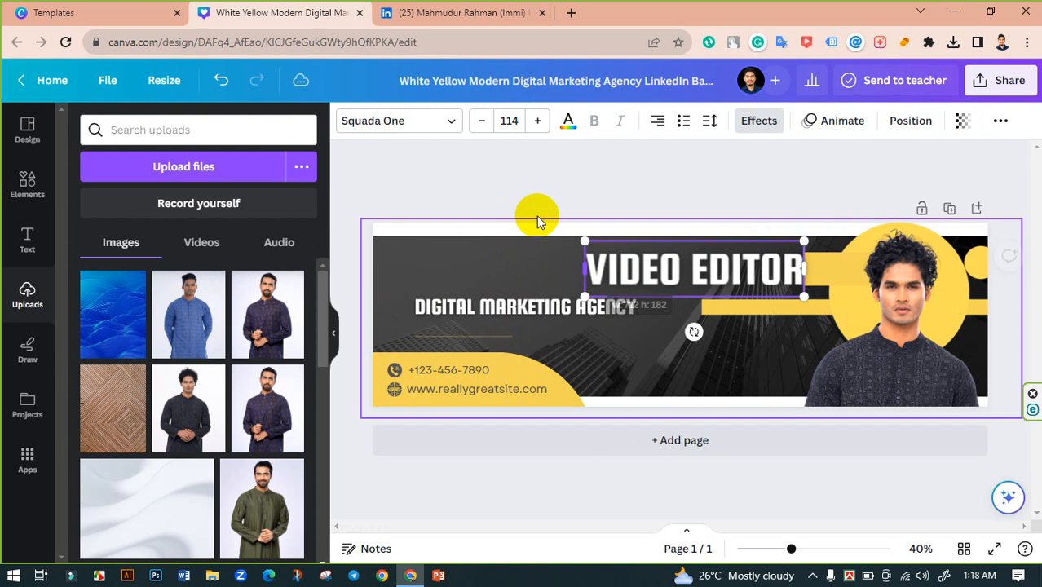
drag(703, 270, 687, 271)
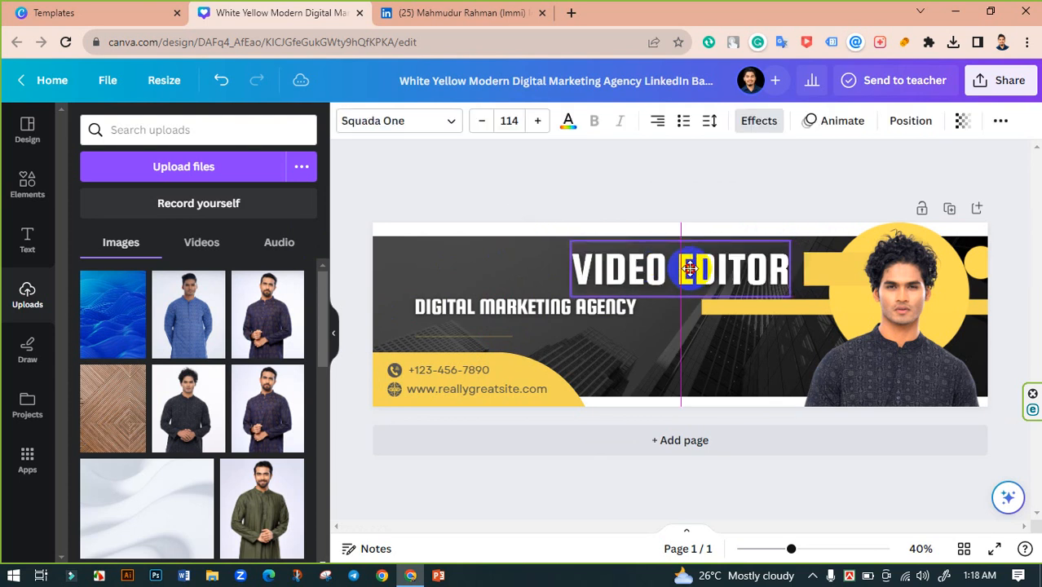
click(498, 257)
- Move the DIGITAL MARKETING AGENCY subtitle right and right-align it
drag(549, 312, 605, 312)
click(656, 122)
click(657, 122)
click(665, 201)
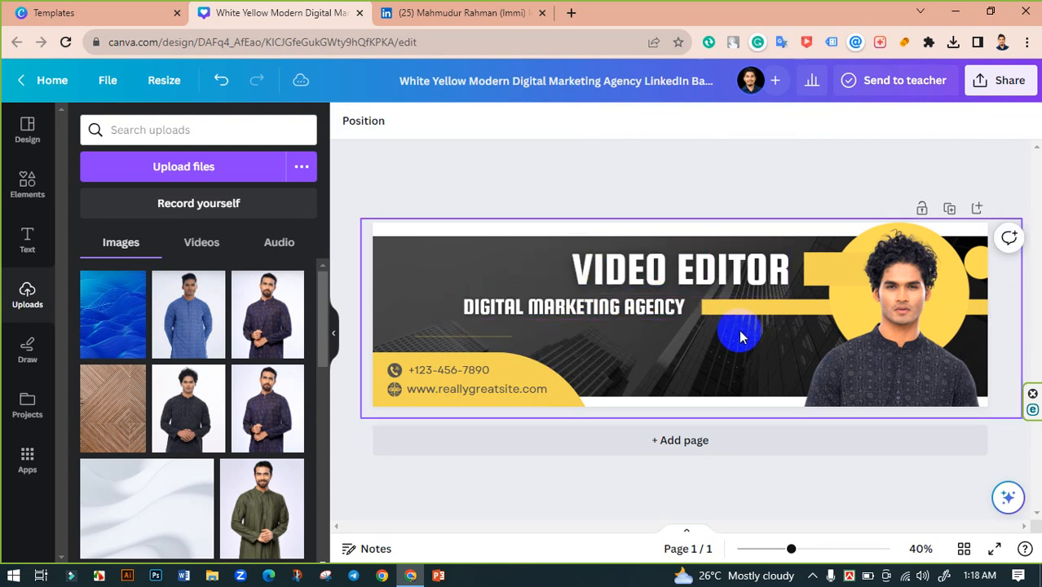
click(705, 309)
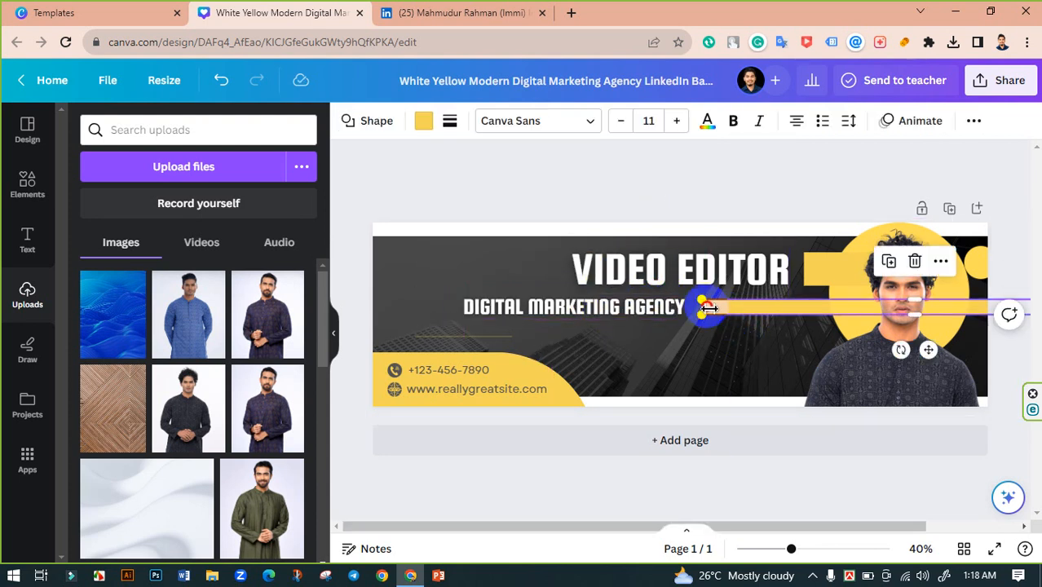
- Shorten the yellow line from its left end and shift the subtitle right
drag(707, 306, 766, 307)
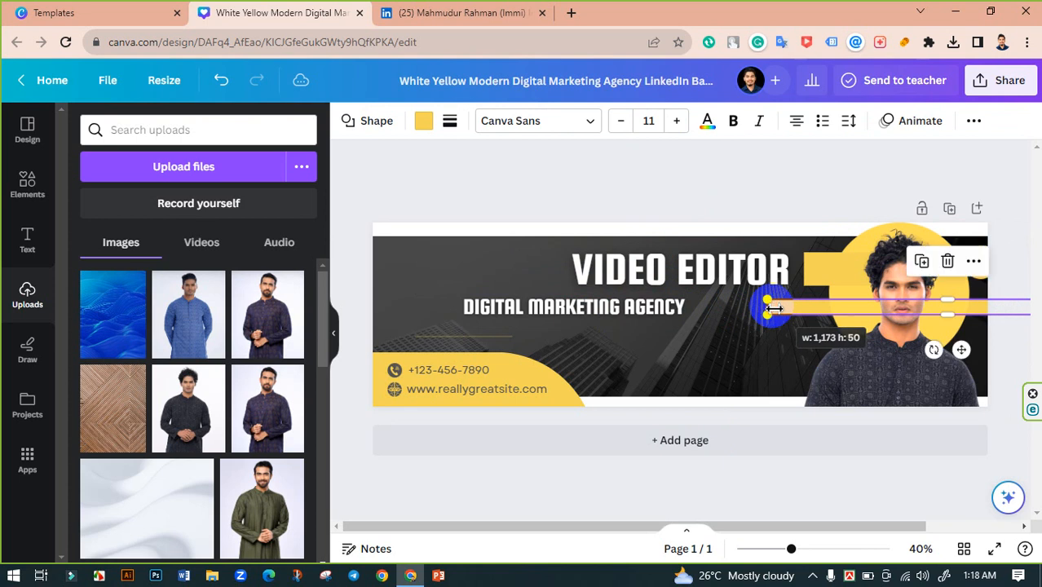
click(541, 196)
drag(642, 307, 720, 308)
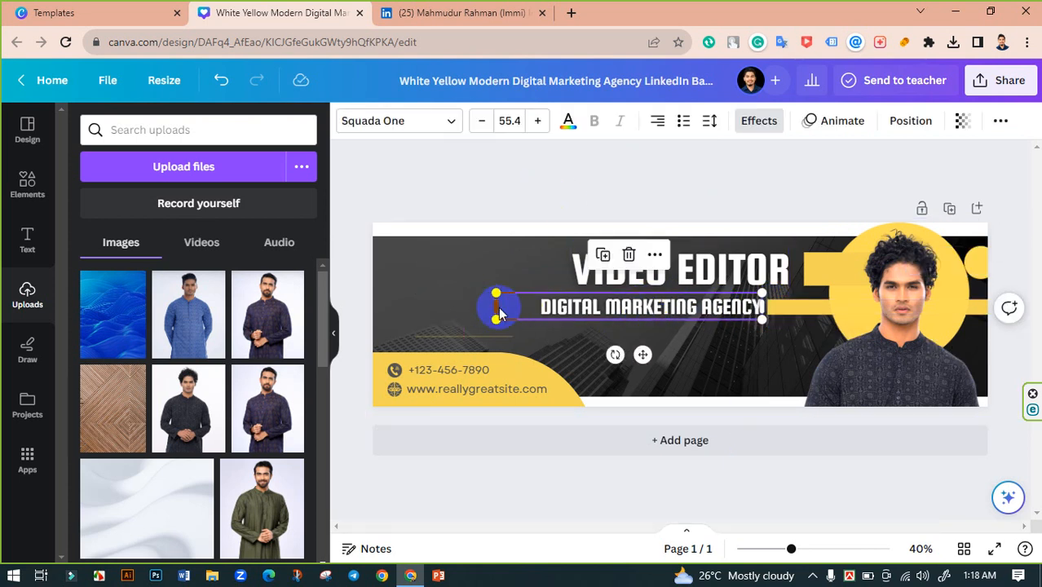
drag(496, 308, 517, 308)
- Change the subtitle to 'FULL TIME FREELANCER' and fit its box to the text
double_click(631, 312)
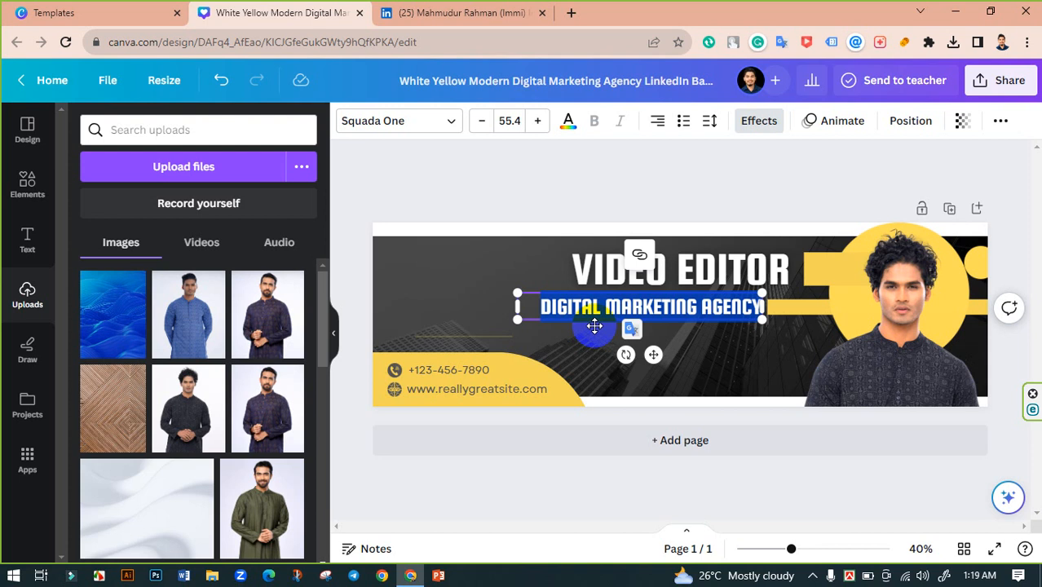
text(FULL)
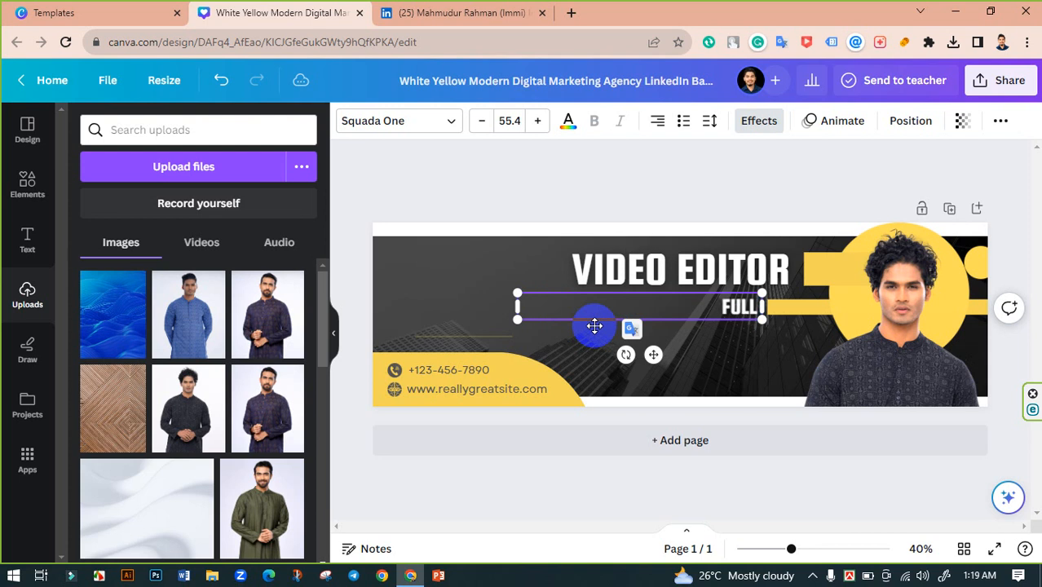
text( TIME FREE)
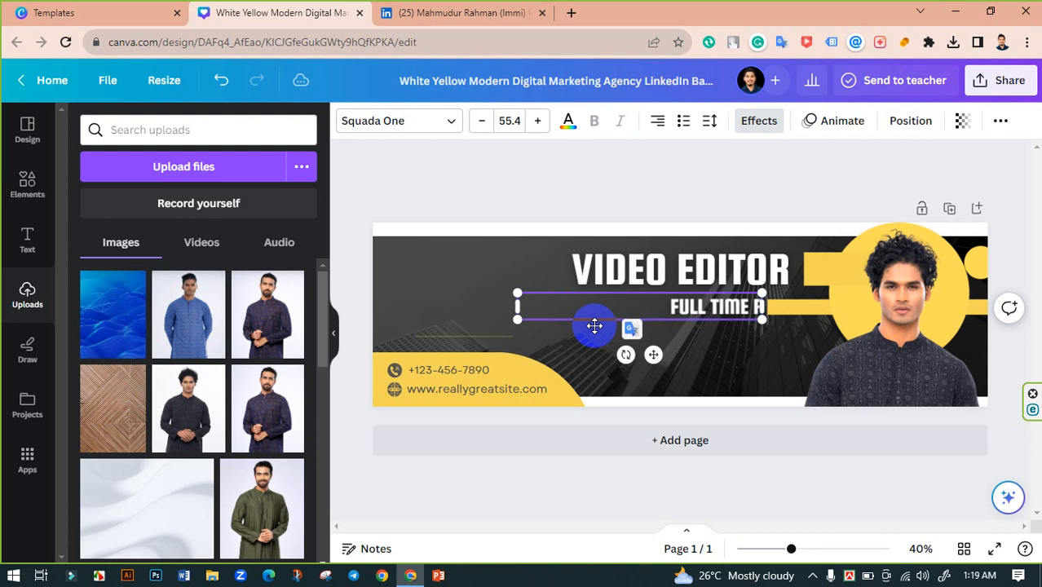
text(LANCER)
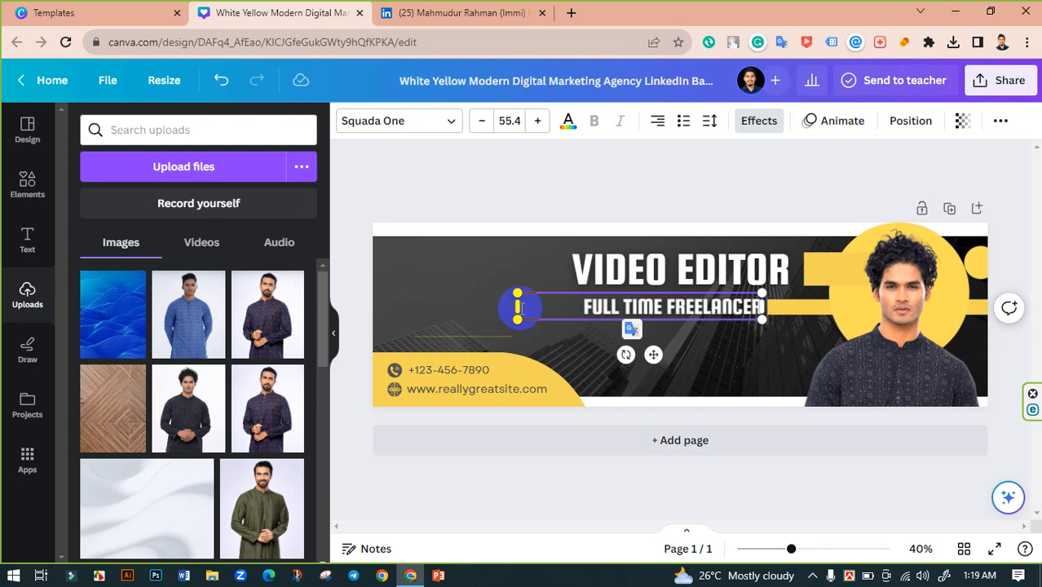
drag(517, 307, 578, 307)
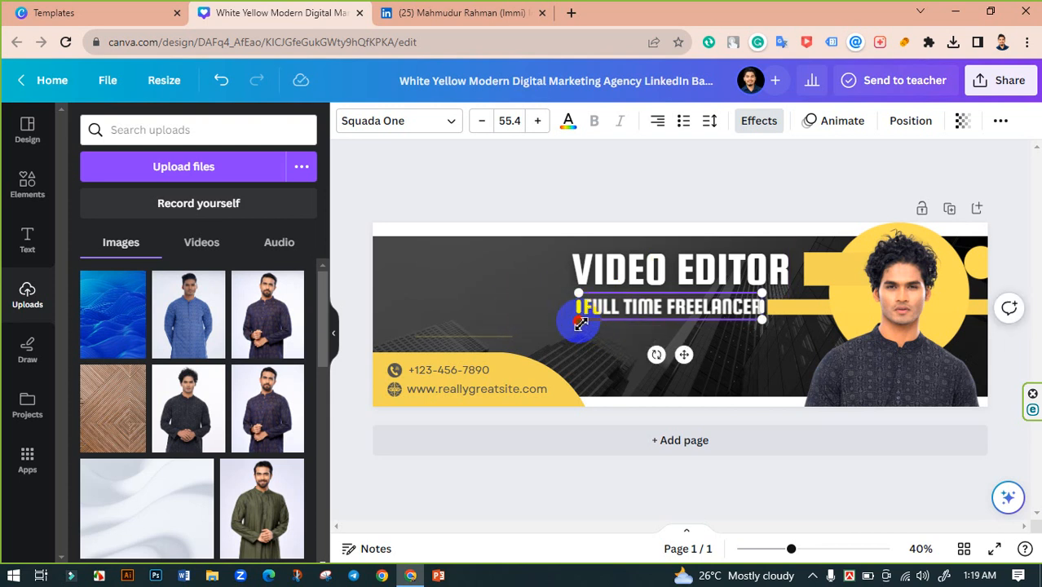
click(591, 181)
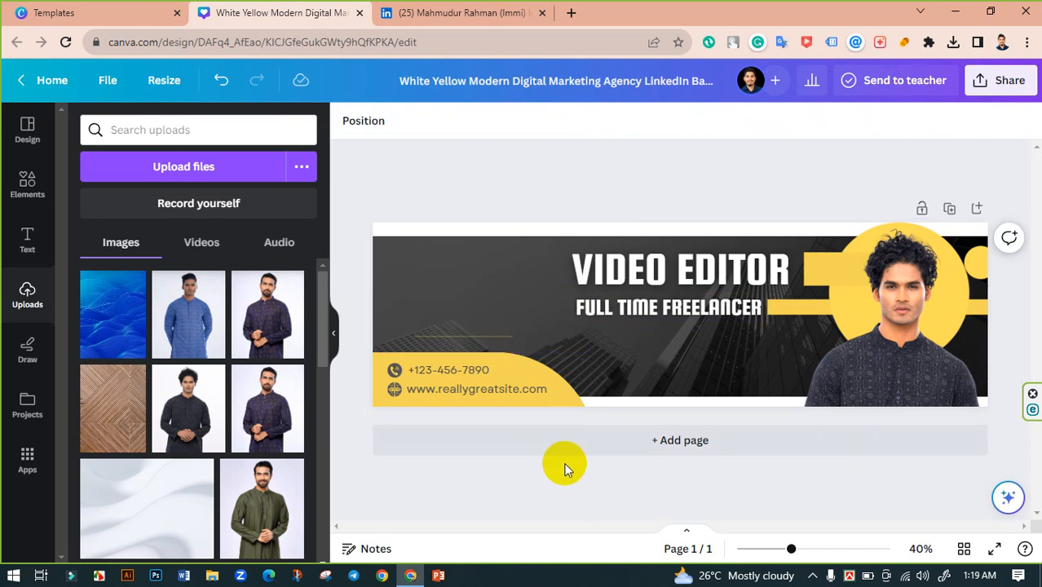
- Shift the phone and website contacts, their icons and yellow backdrop to the right
click(477, 392)
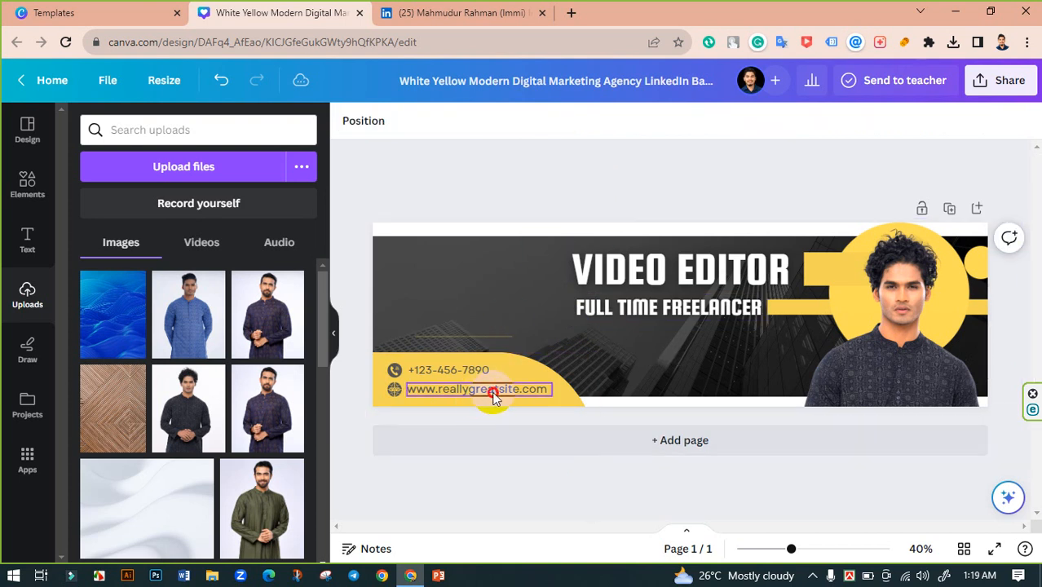
shift+click(460, 373)
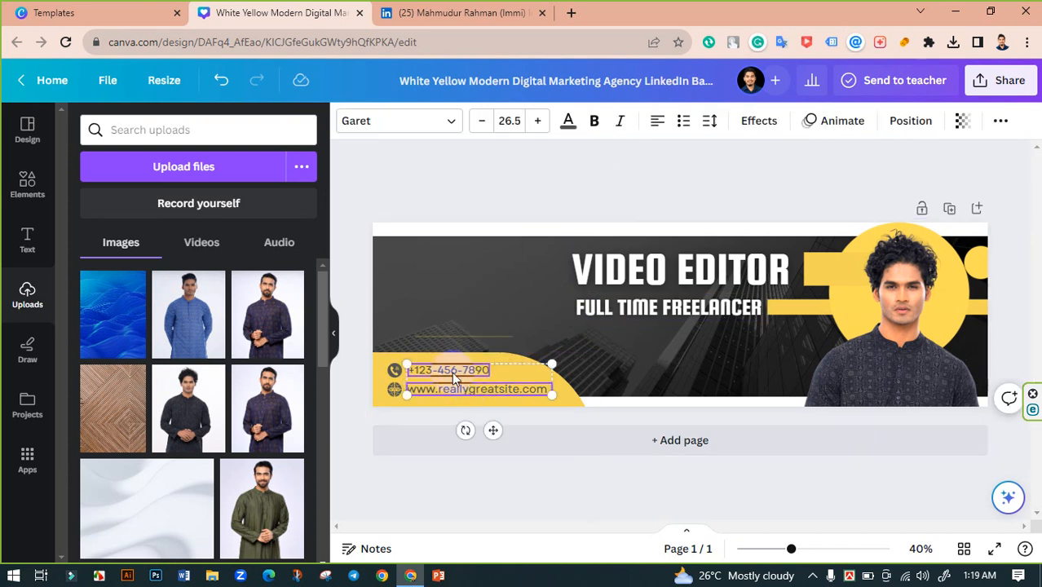
shift+click(393, 372)
shift+click(393, 392)
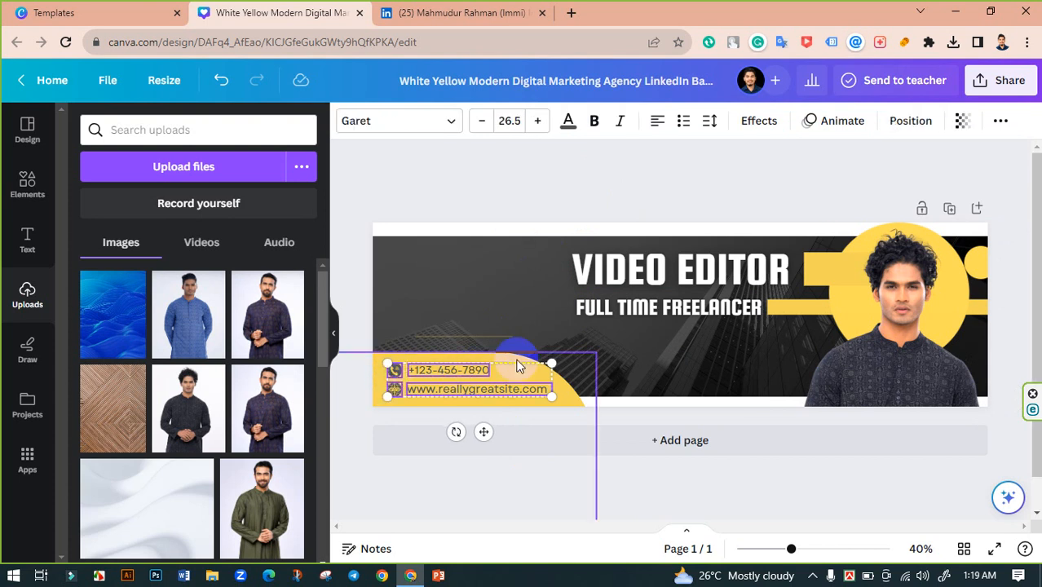
shift+click(512, 364)
drag(543, 353, 701, 370)
click(1015, 452)
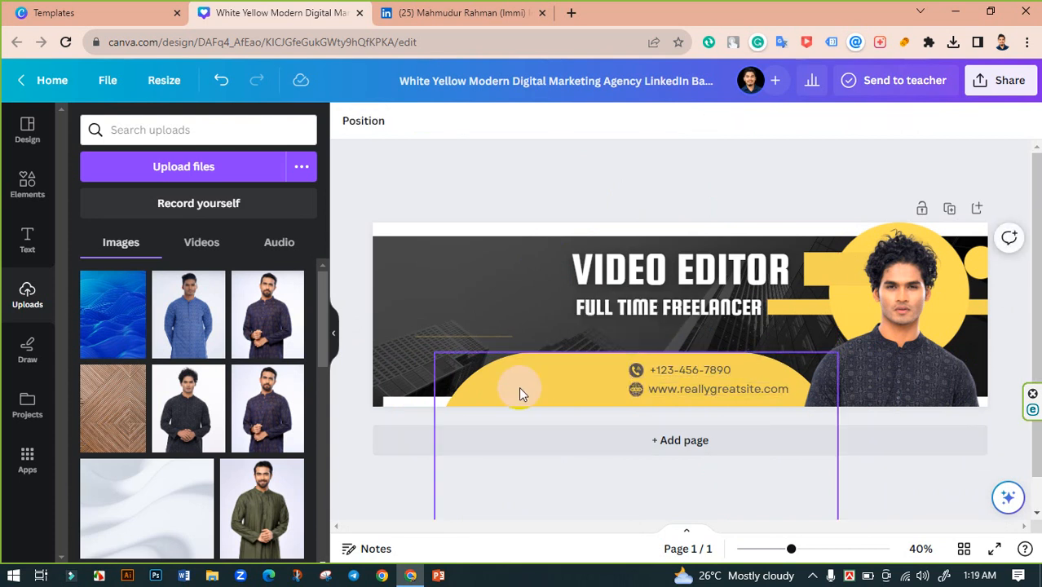
drag(521, 394, 641, 385)
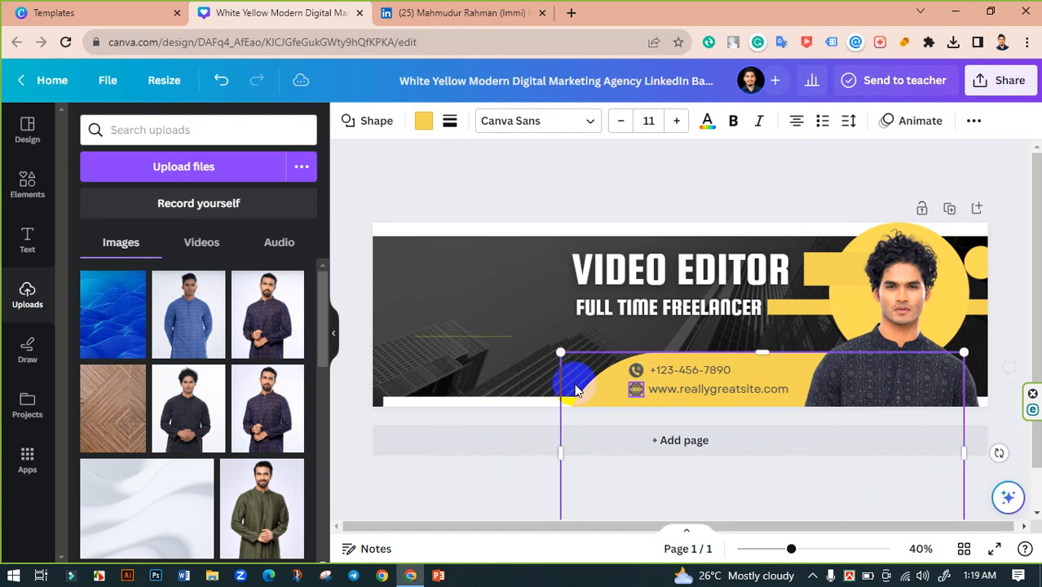
click(501, 481)
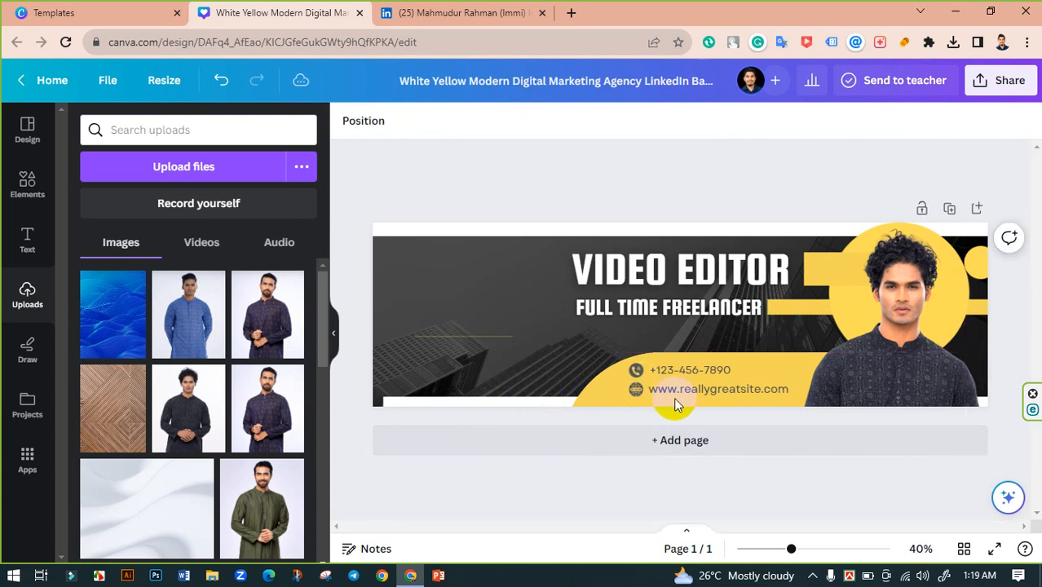
- Move the thin line beneath FULL TIME FREELANCER and extend it leftward
click(697, 389)
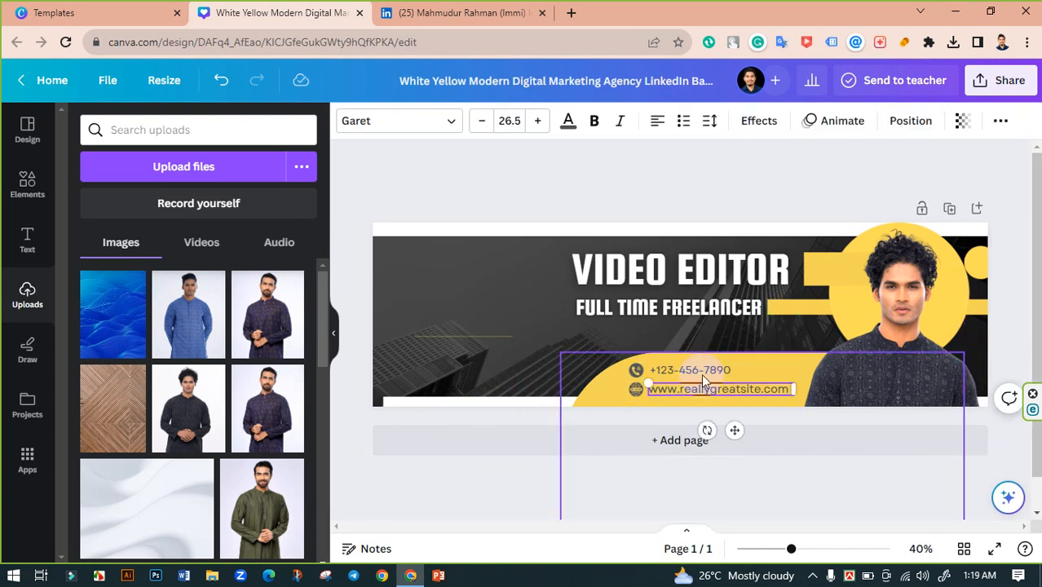
shift+click(703, 370)
click(499, 433)
drag(489, 345, 735, 323)
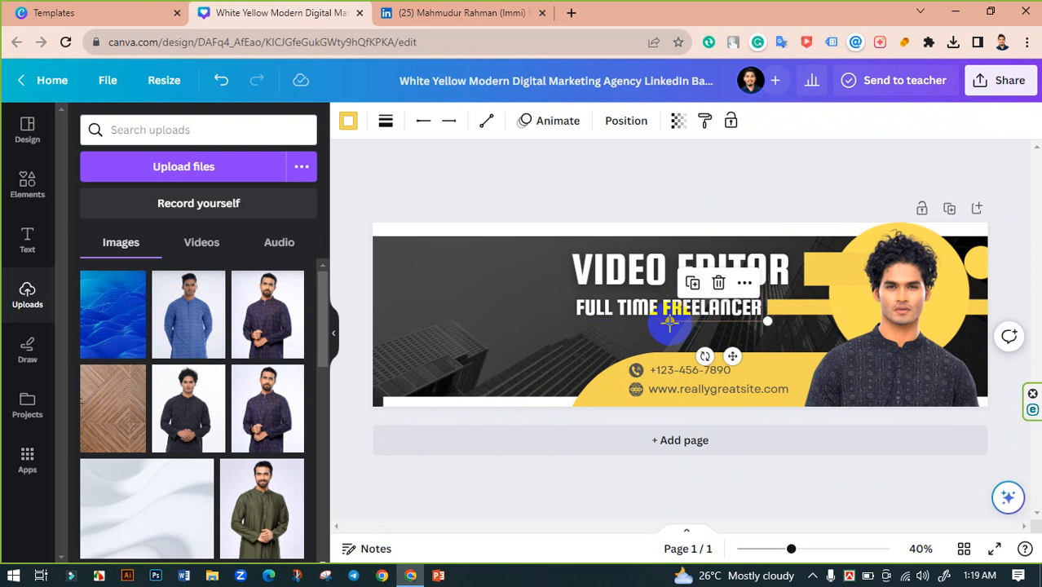
drag(671, 321, 576, 324)
click(517, 196)
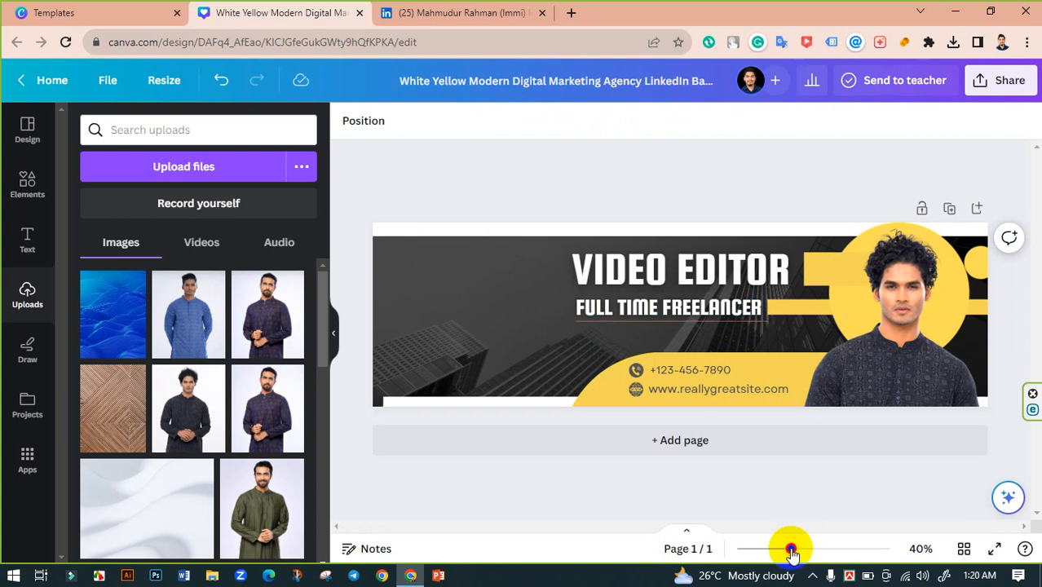
drag(791, 549, 821, 549)
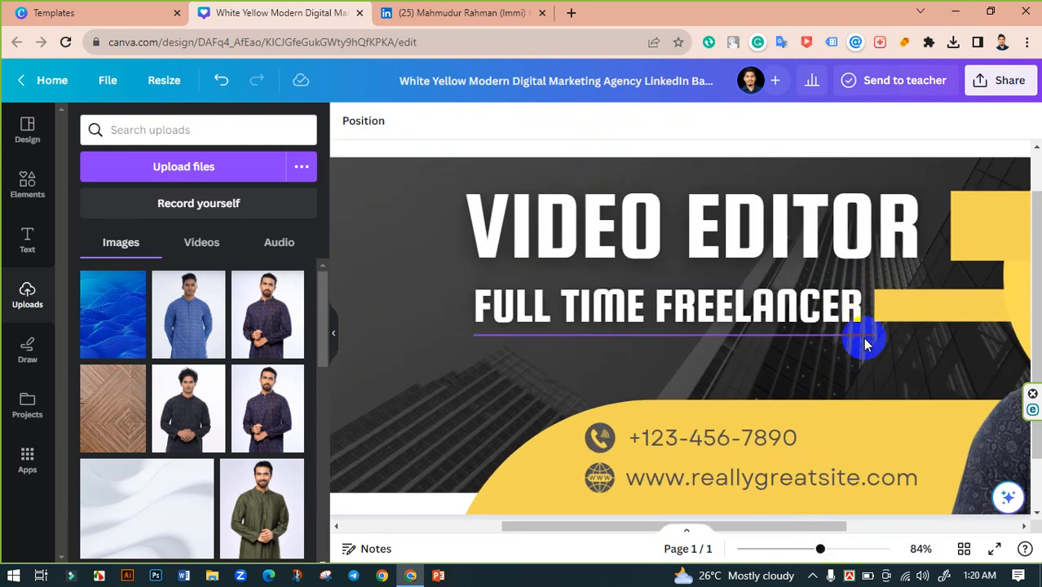
click(862, 336)
drag(866, 336, 866, 336)
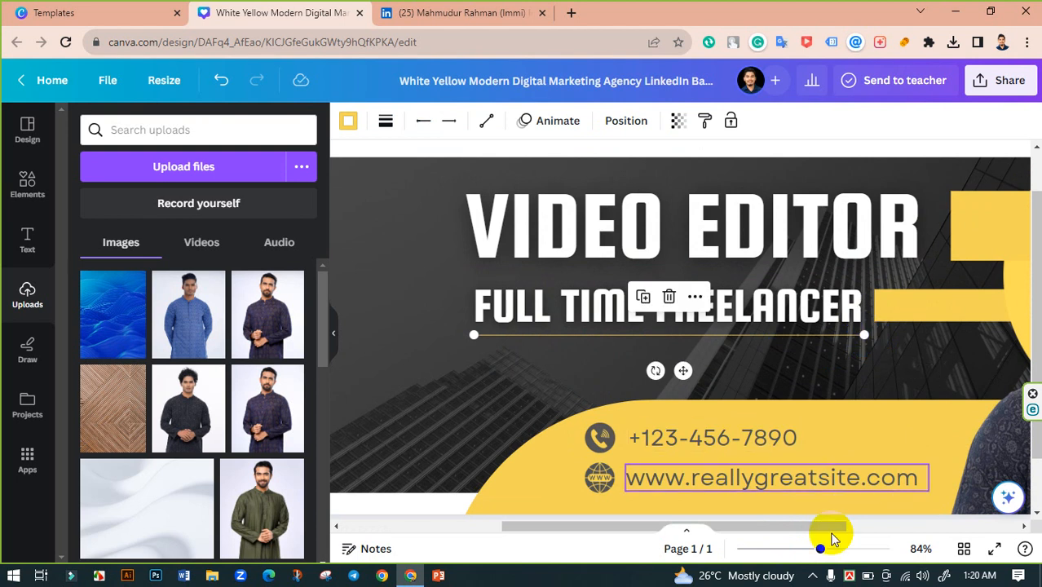
drag(821, 548, 795, 549)
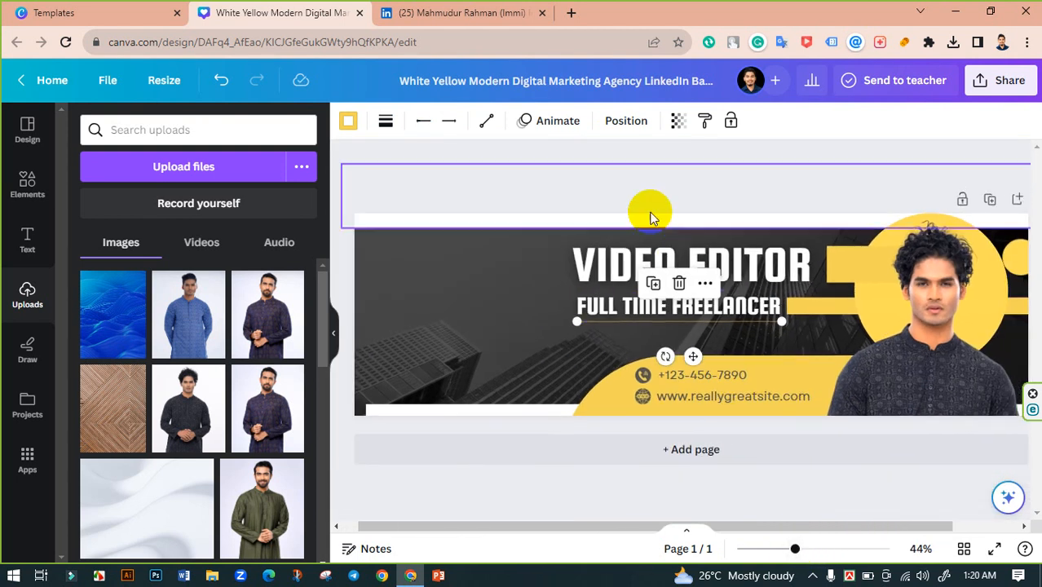
click(635, 202)
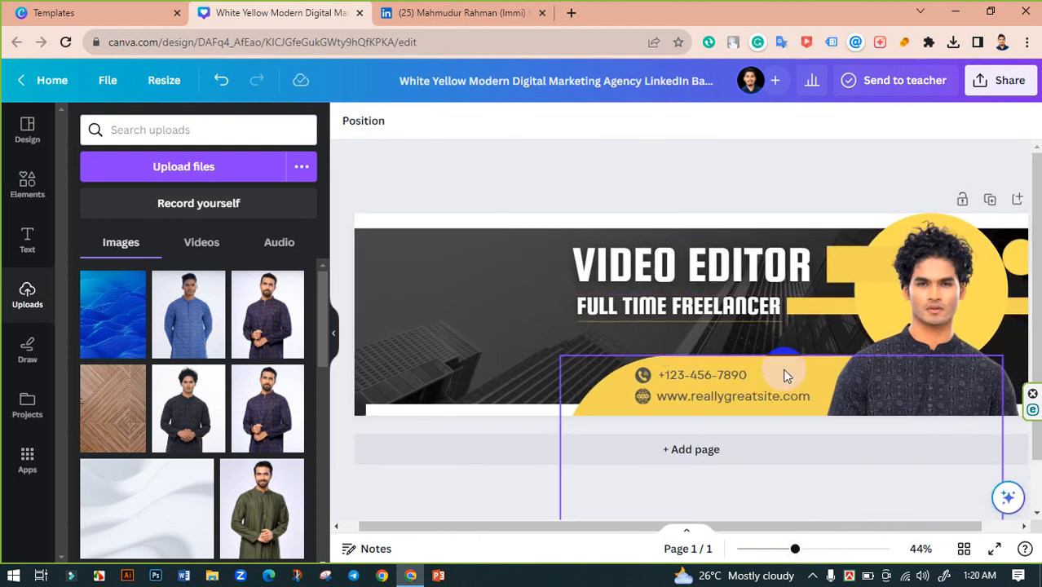
double_click(699, 381)
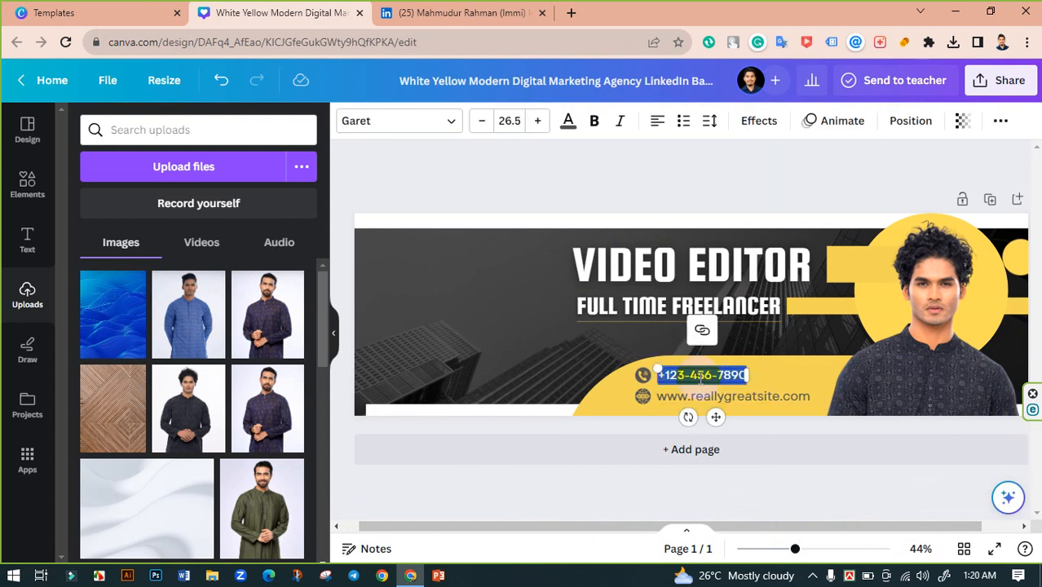
key(BackSpace)
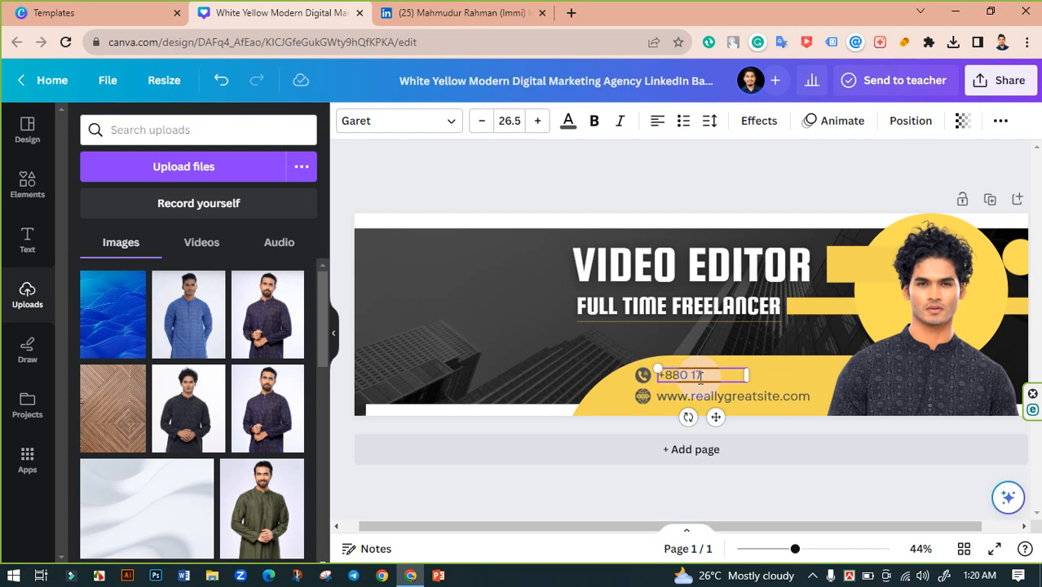
click(700, 377)
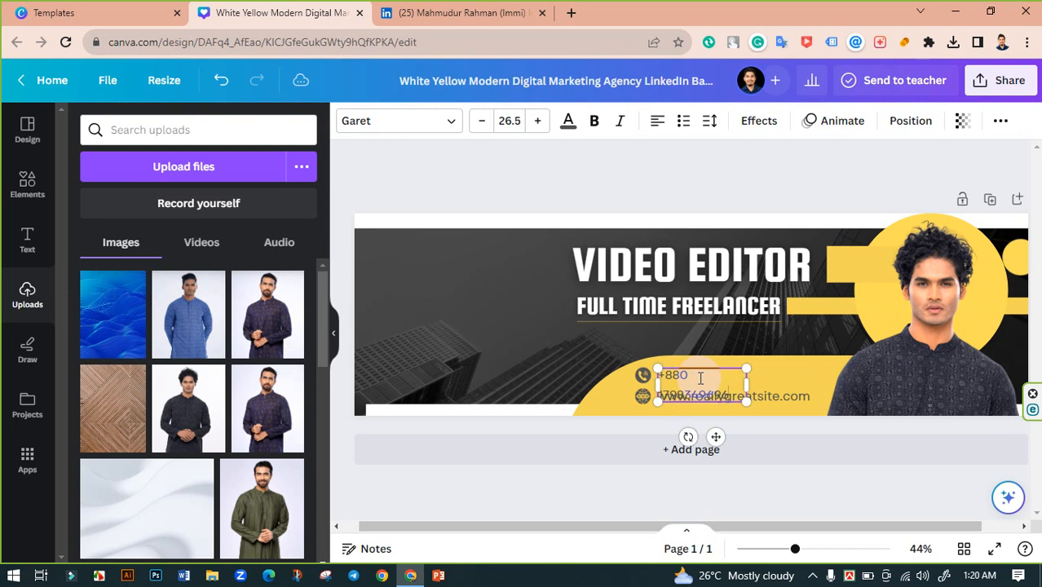
drag(748, 383, 773, 384)
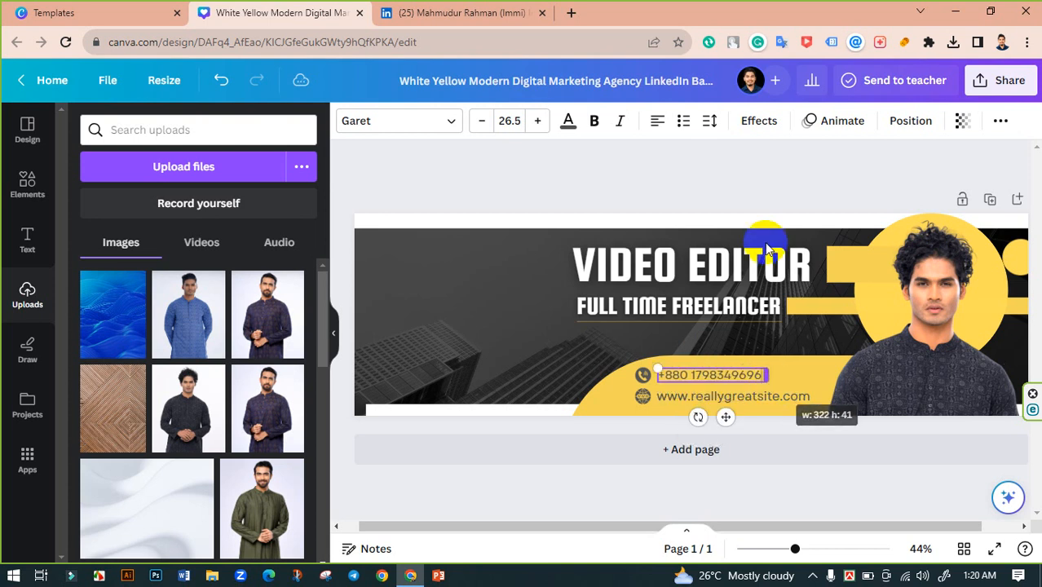
- Delete the globe icon beside the website address
click(685, 211)
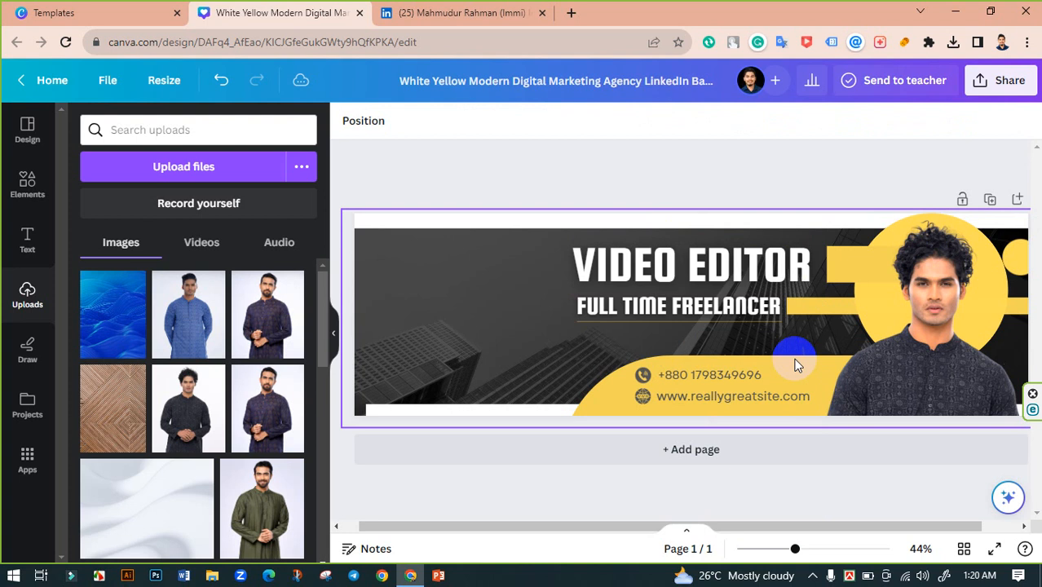
click(710, 395)
drag(711, 397, 710, 375)
triple_click(668, 395)
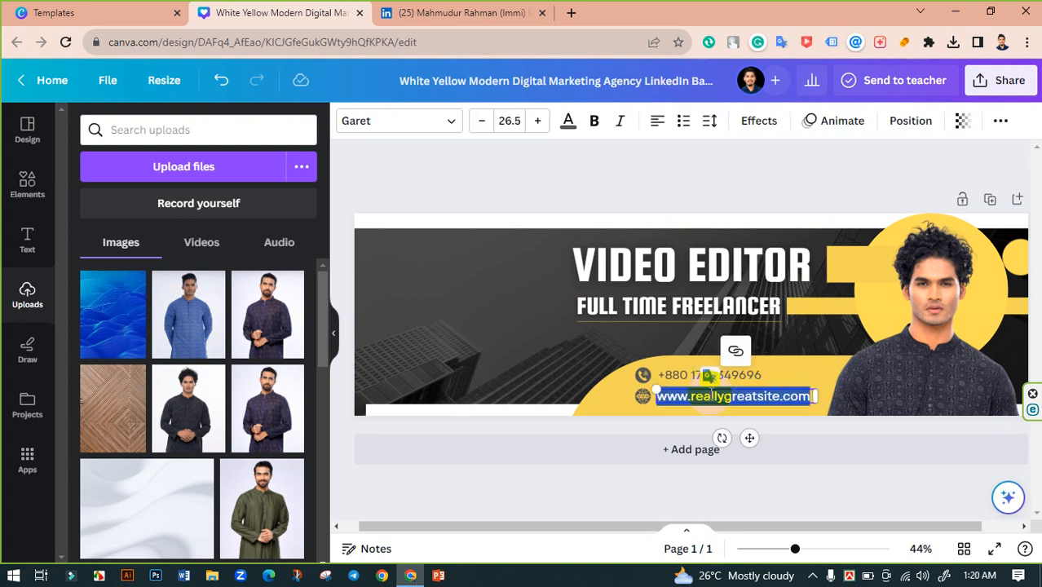
click(638, 400)
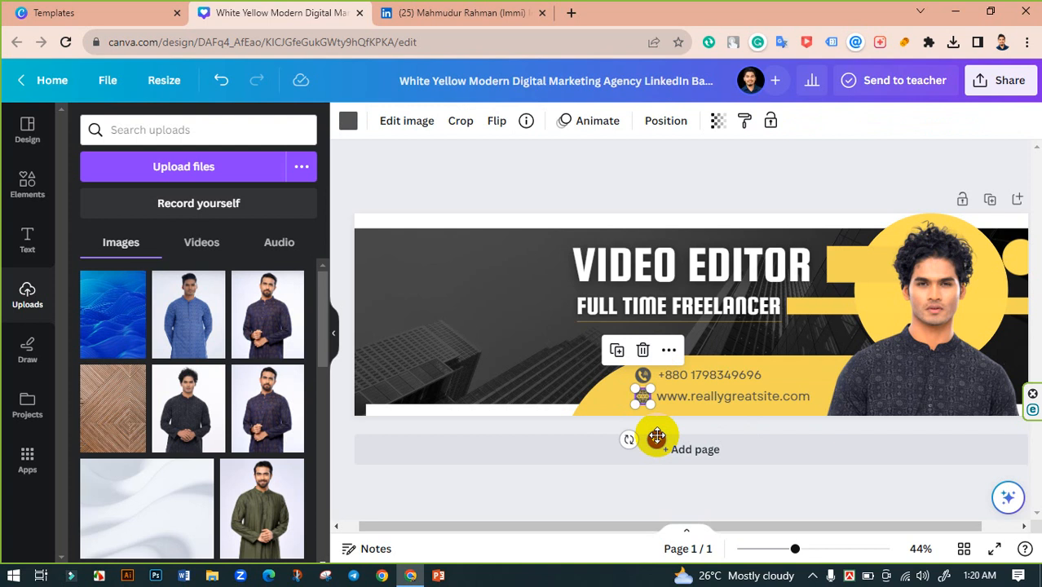
key(Delete)
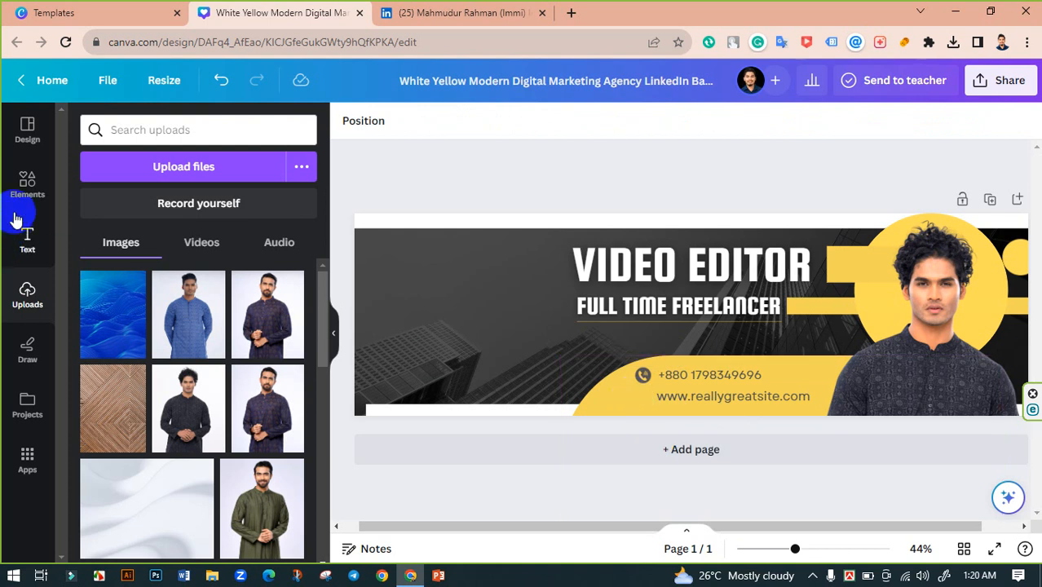
- Search Elements for 'email icon' and show all matching graphics
click(186, 129)
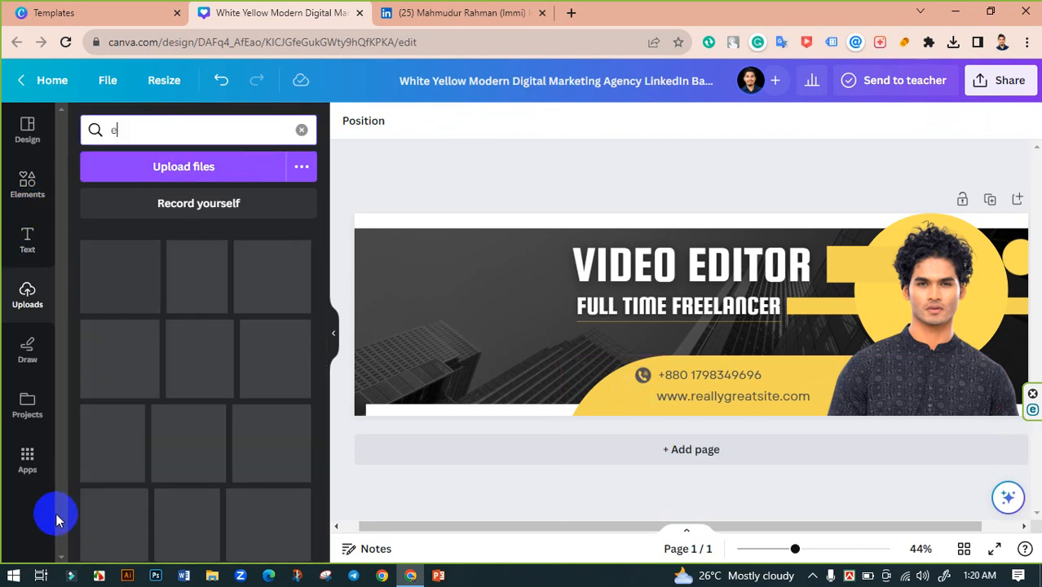
click(28, 188)
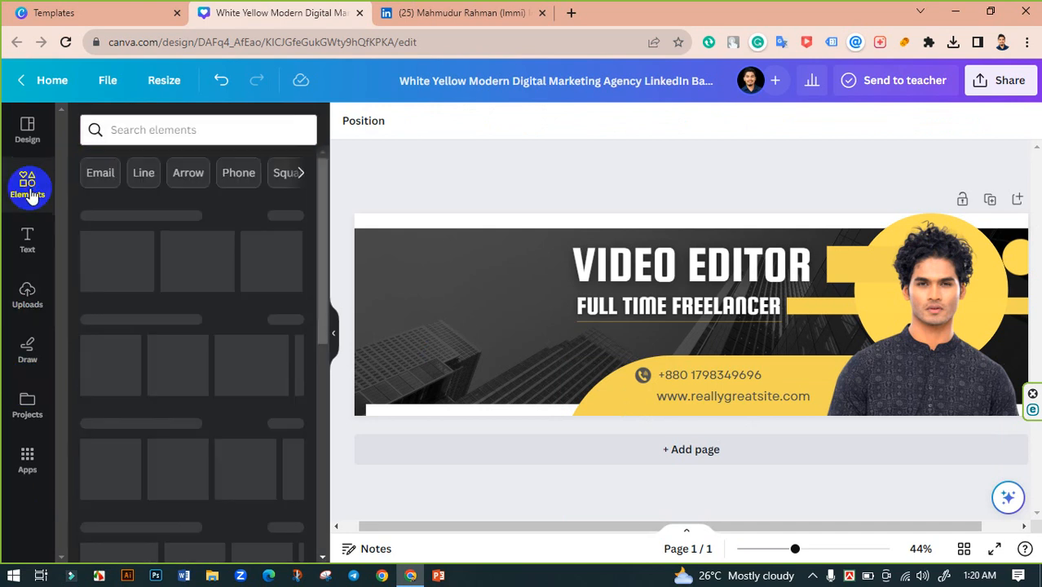
click(174, 130)
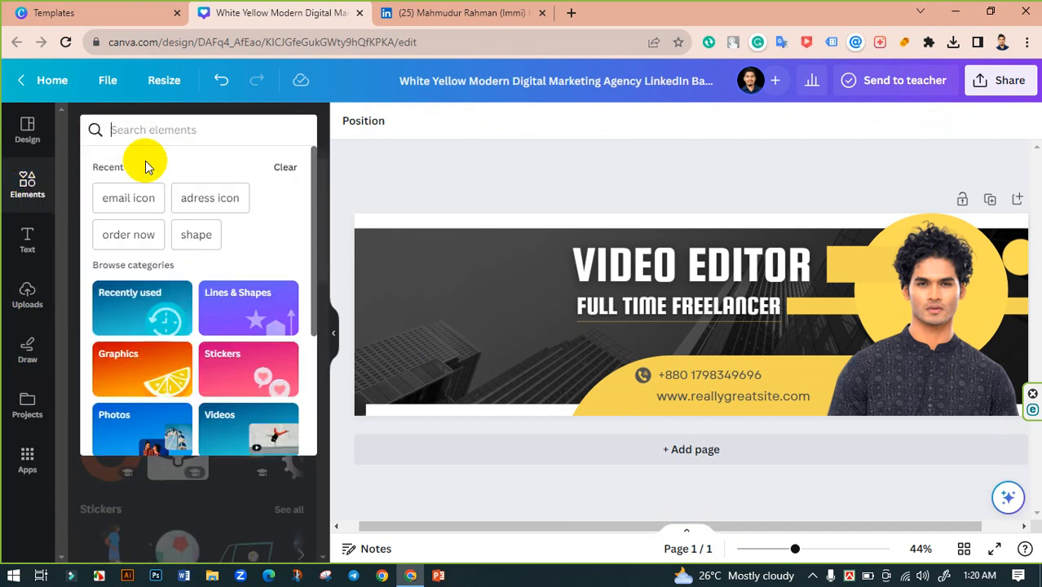
text(email icon)
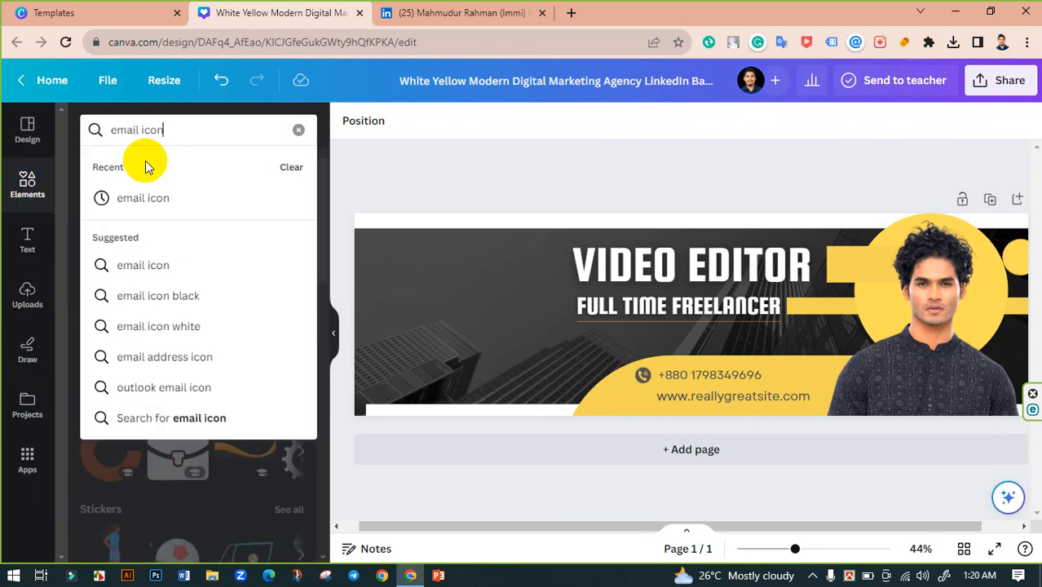
key(Return)
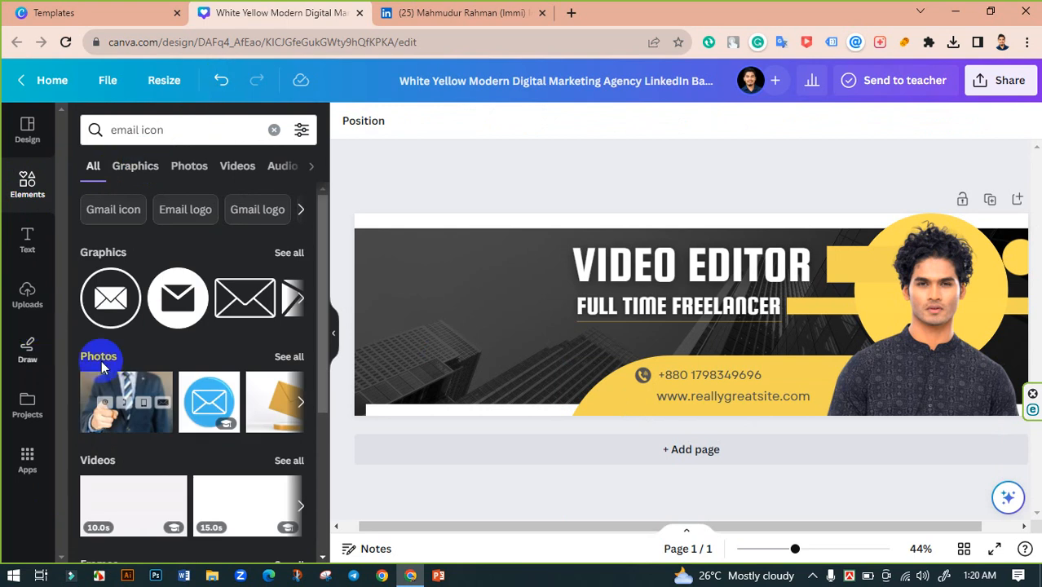
click(289, 252)
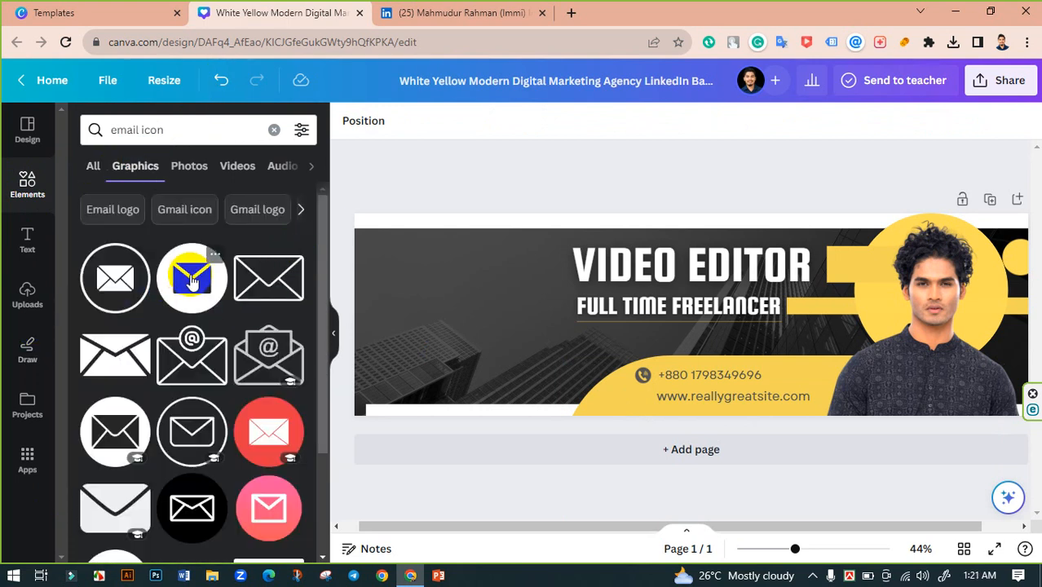
- Add the black circle envelope icon, shrink it to about 49×49, and place it left of the website text
click(191, 279)
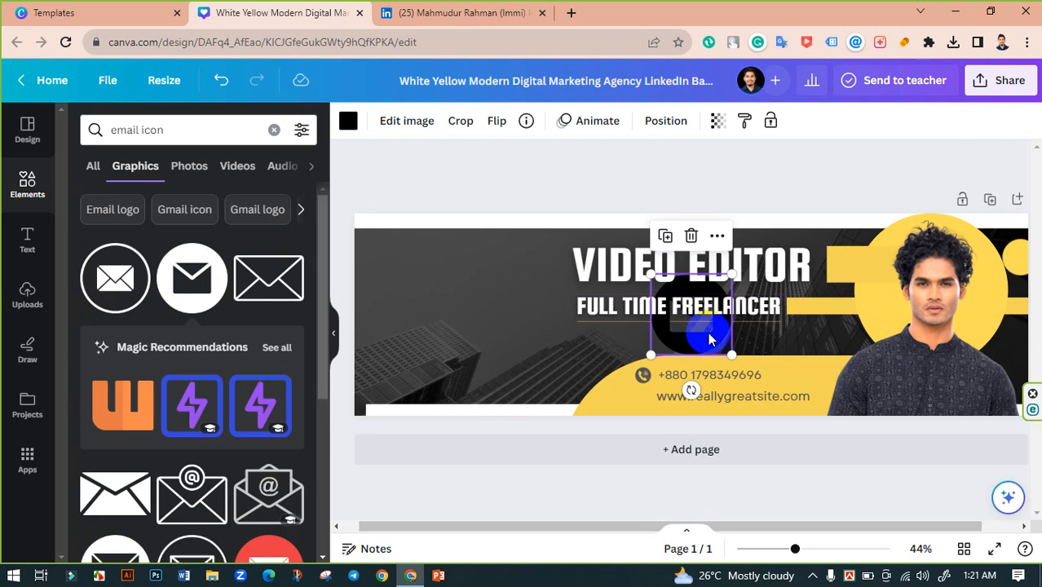
drag(696, 344, 640, 433)
drag(668, 375, 639, 396)
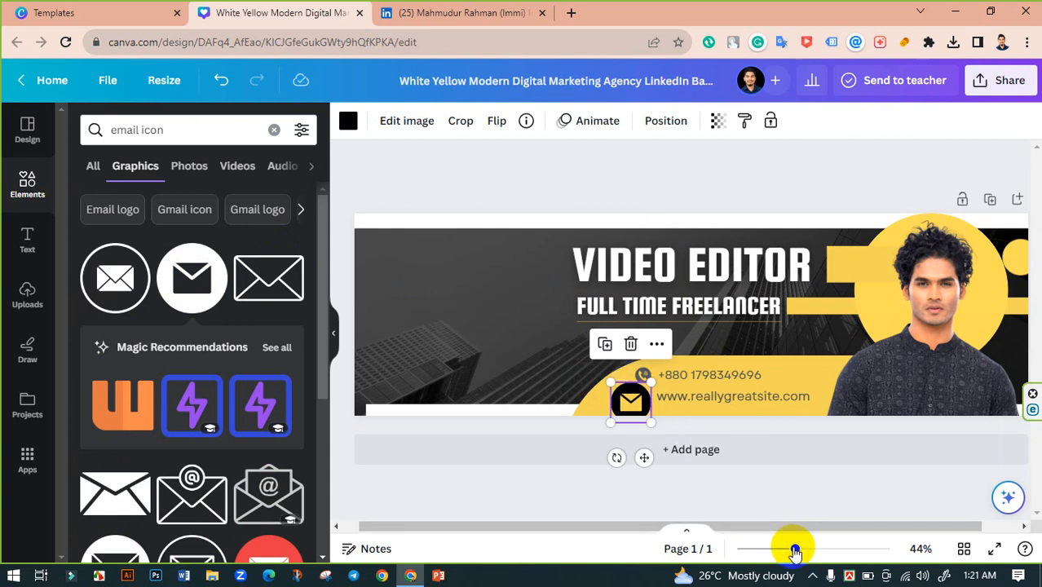
drag(799, 552, 844, 548)
scroll(667, 434, down, 3)
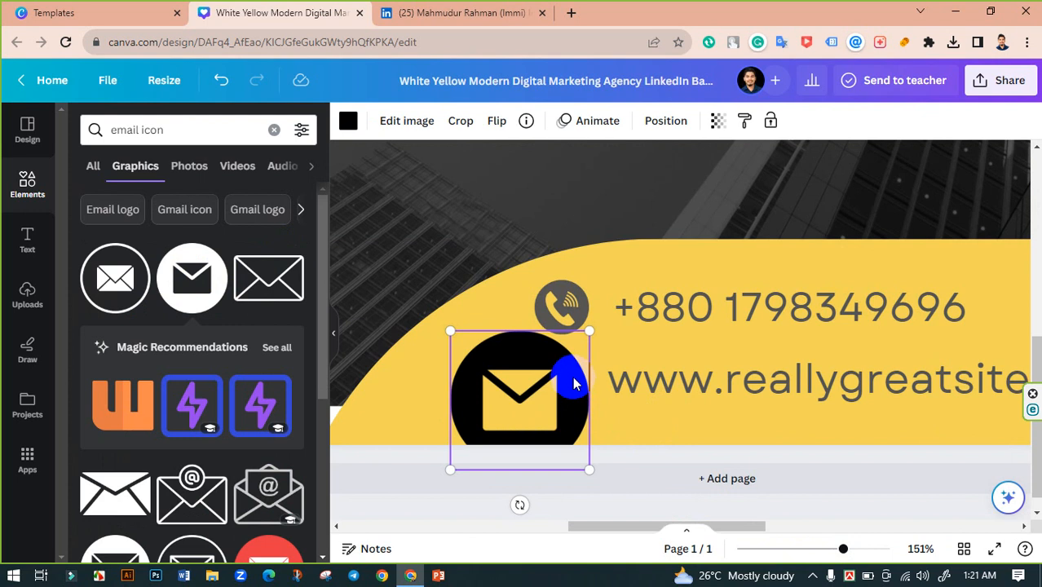
drag(571, 380, 614, 375)
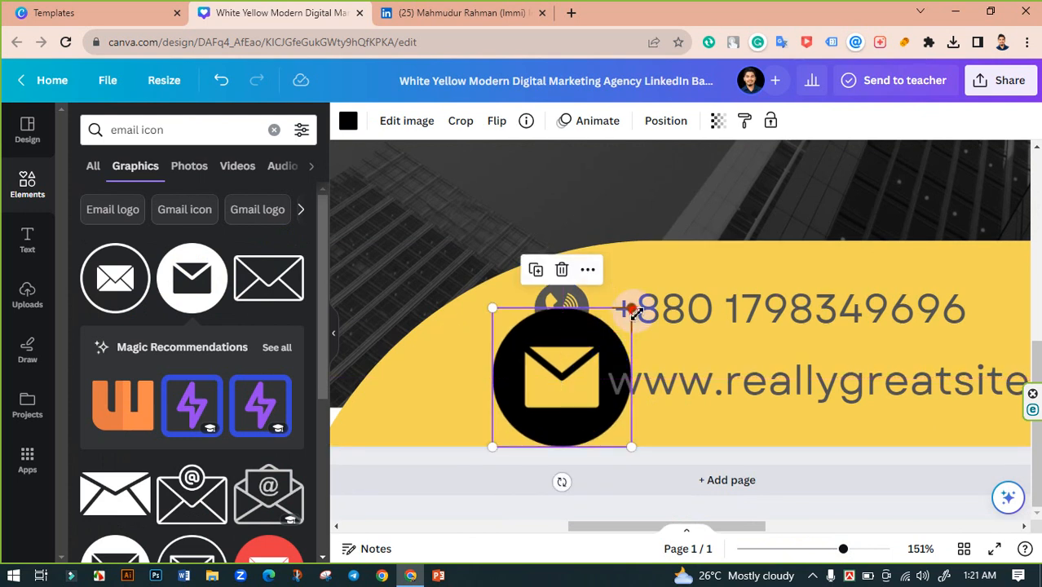
drag(632, 312, 580, 383)
mouse_move(530, 412)
mouse_down()
mouse_move(546, 407)
mouse_move(534, 408)
mouse_up()
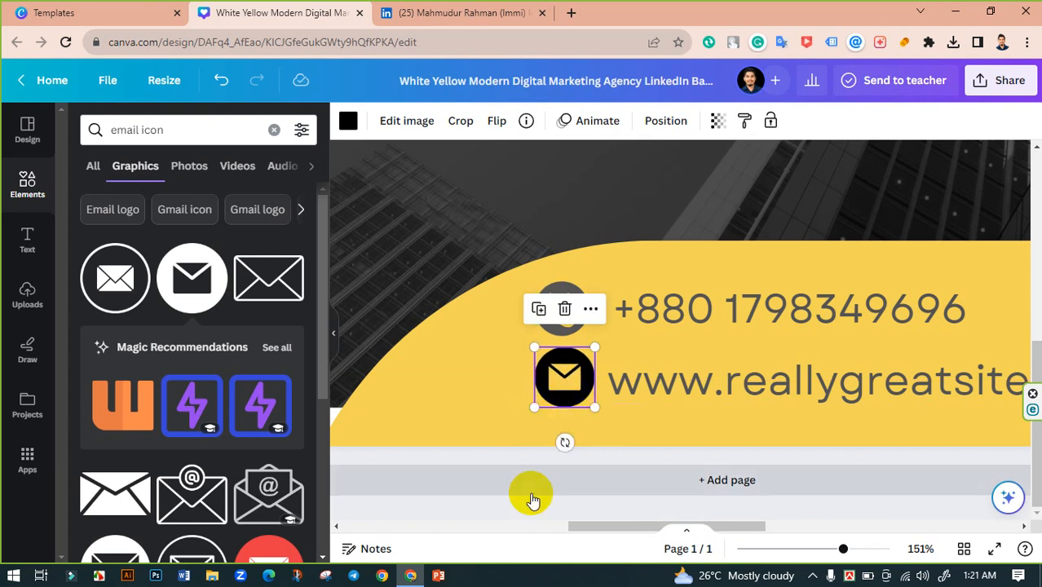
click(480, 508)
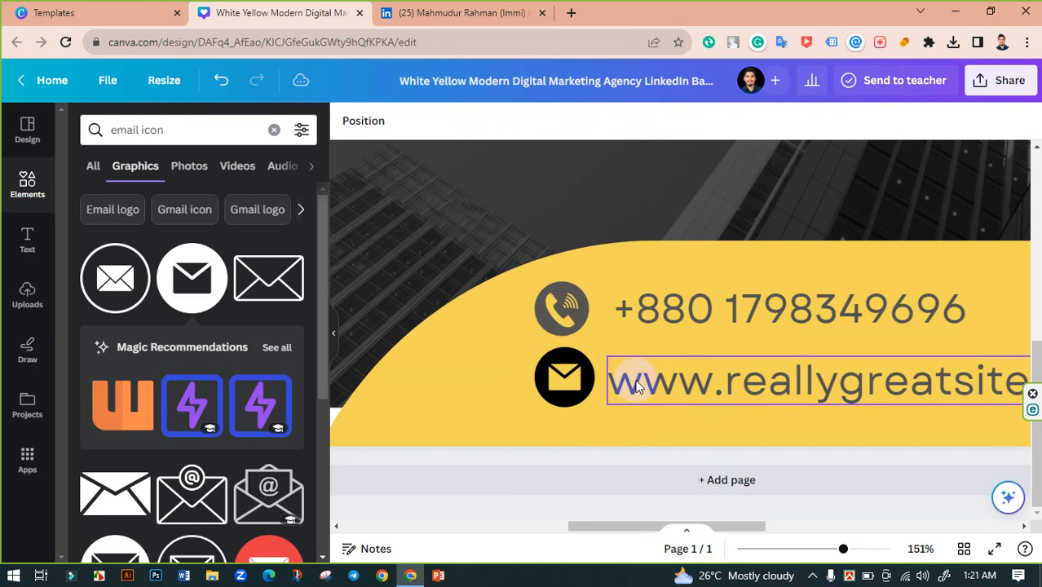
click(565, 377)
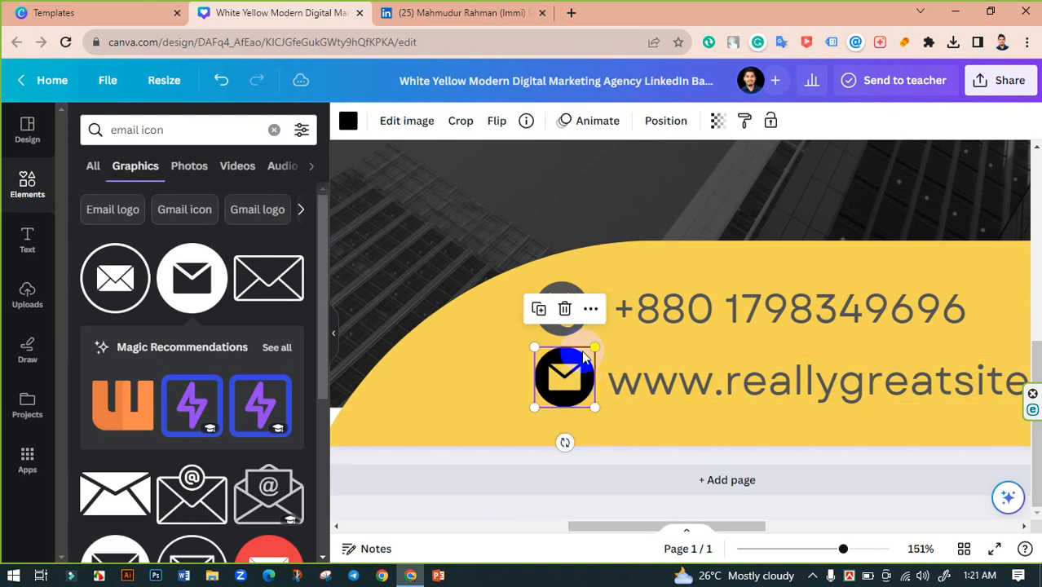
- Recolour the email icon dark grey #545454
click(348, 120)
click(186, 213)
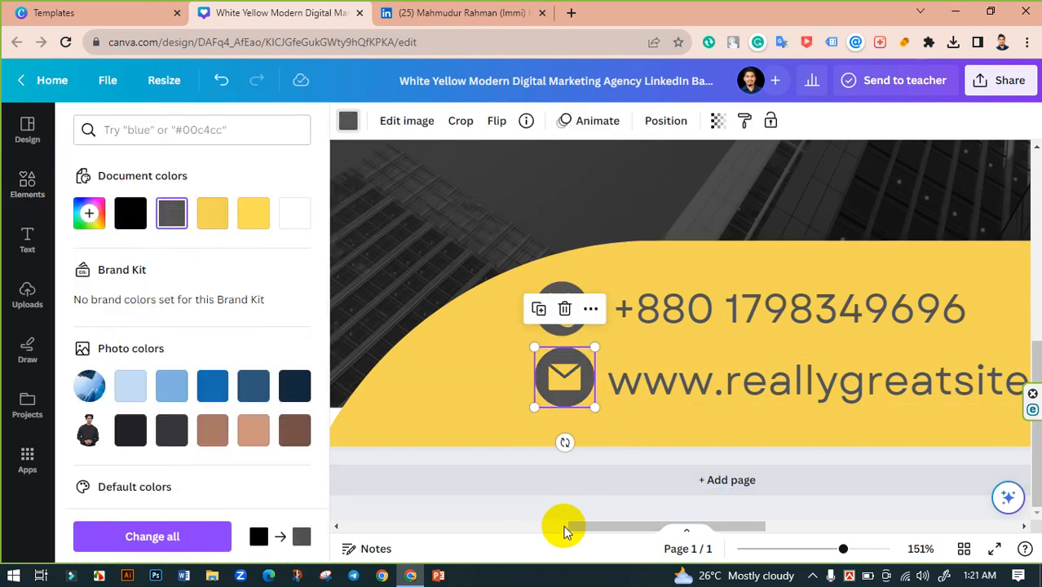
click(523, 520)
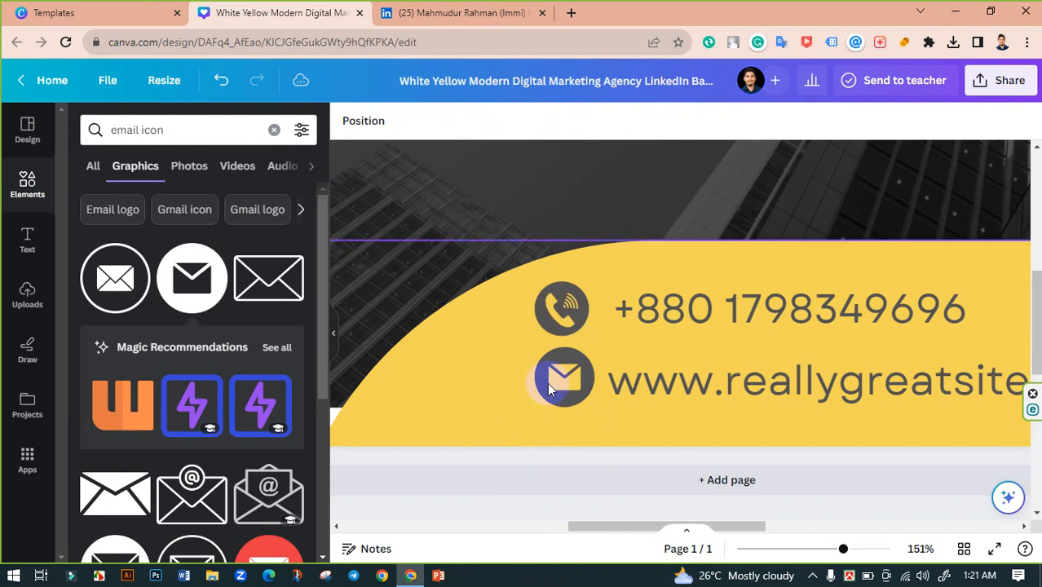
- Centre-align the phone and email icons on each other
click(564, 377)
shift+click(577, 313)
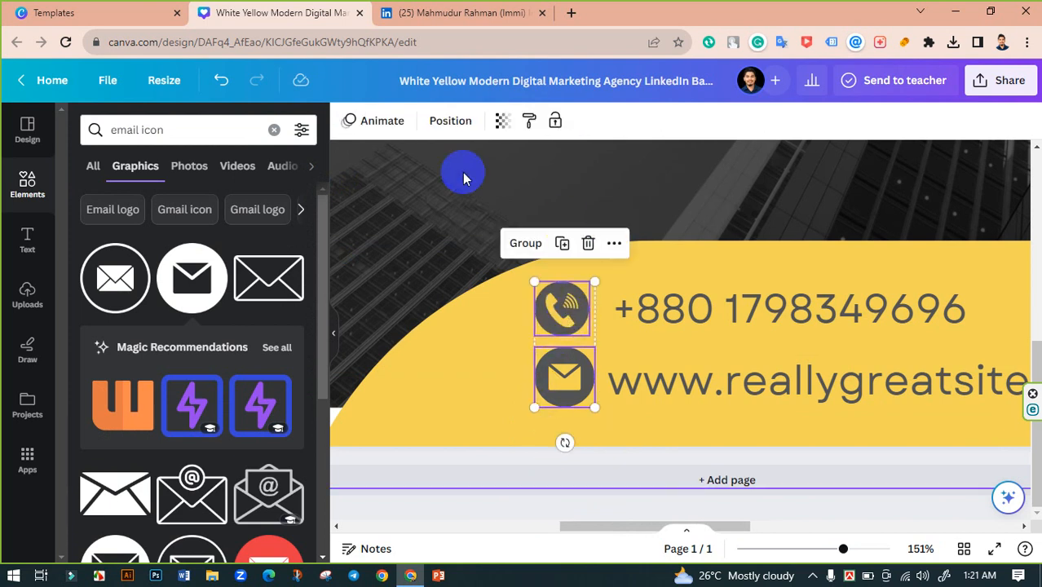
click(445, 123)
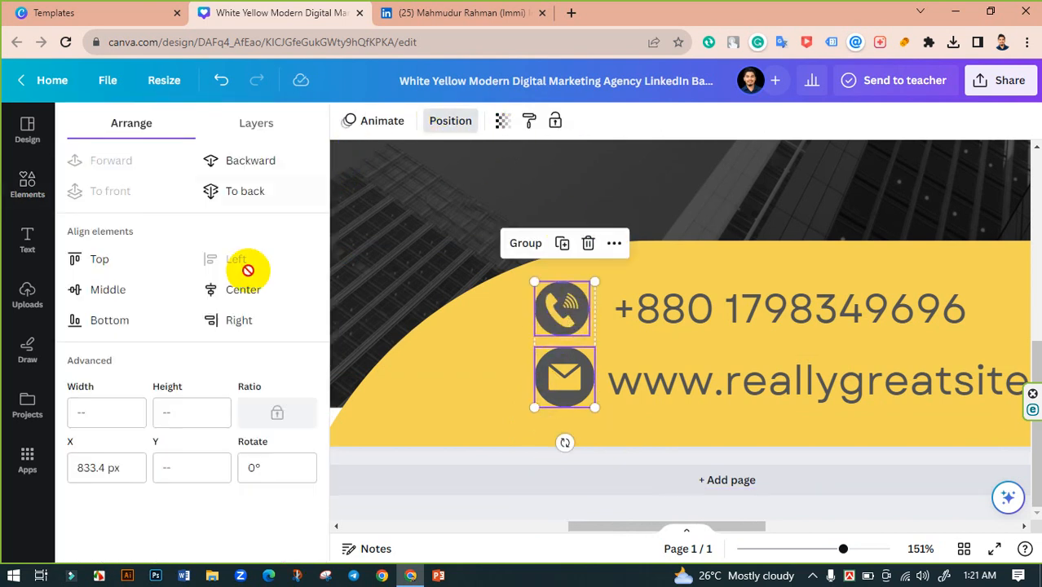
click(210, 293)
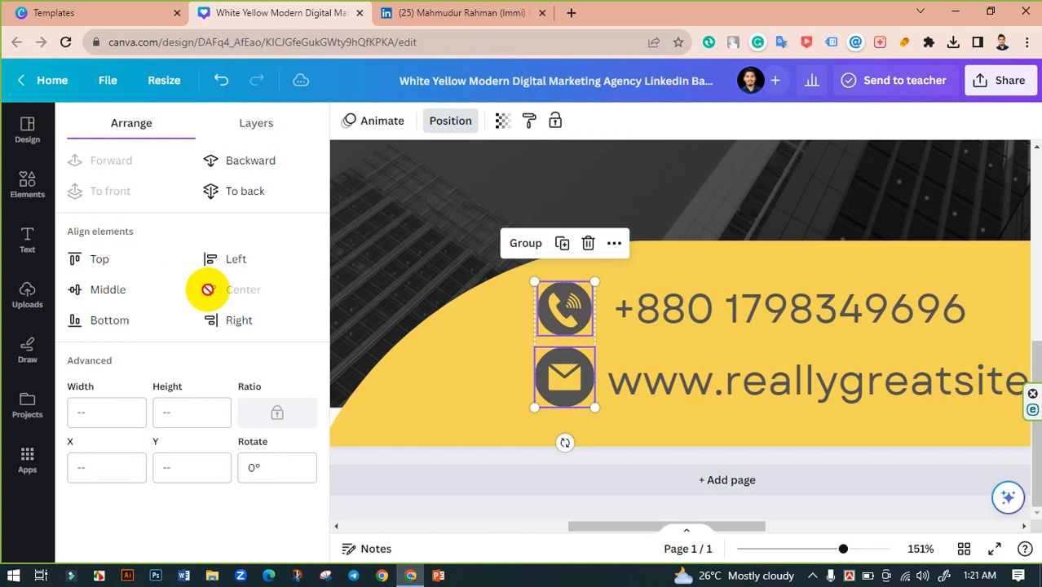
click(504, 511)
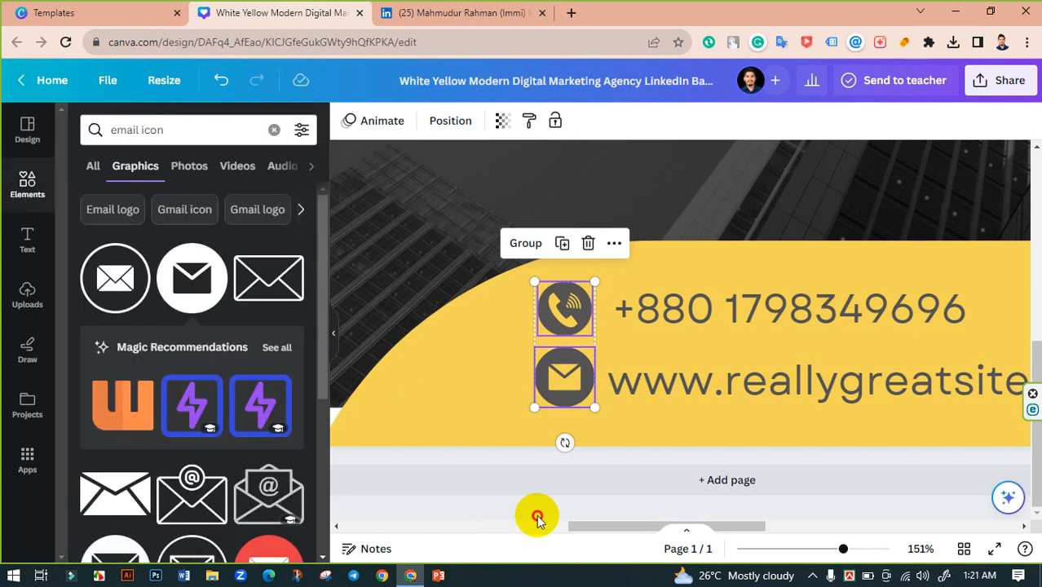
click(670, 388)
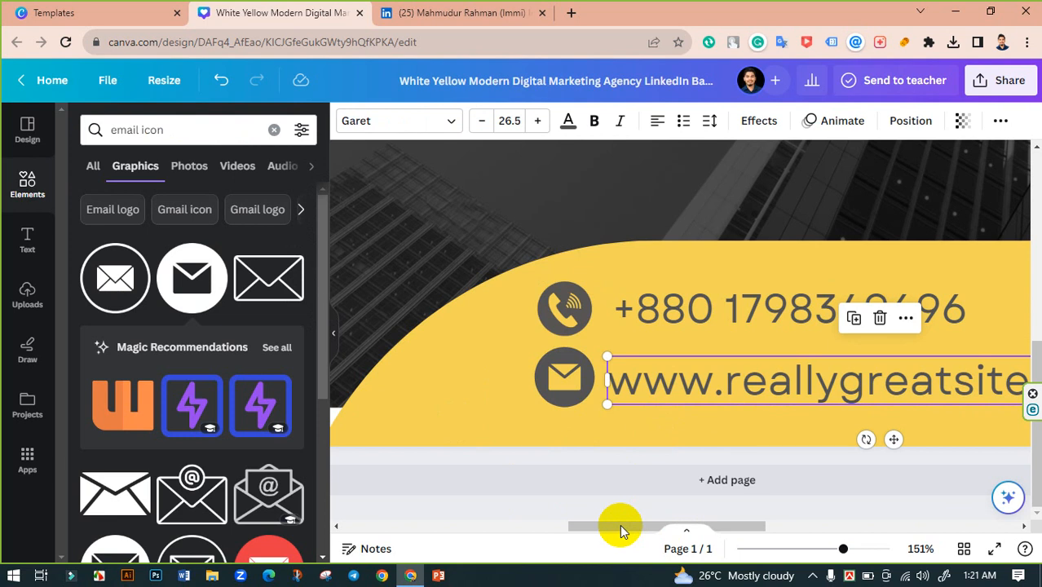
drag(616, 526, 673, 529)
double_click(591, 381)
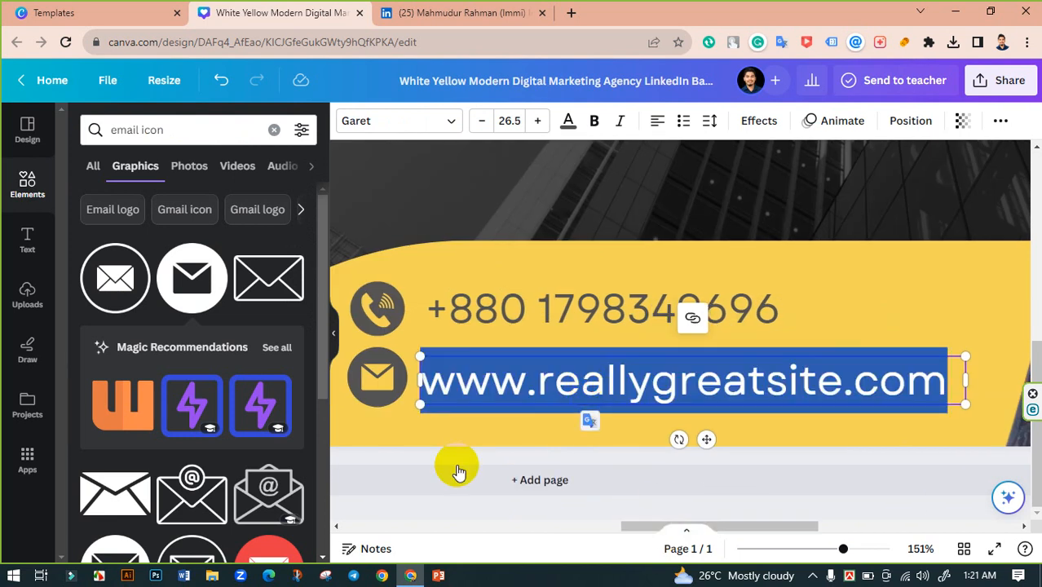
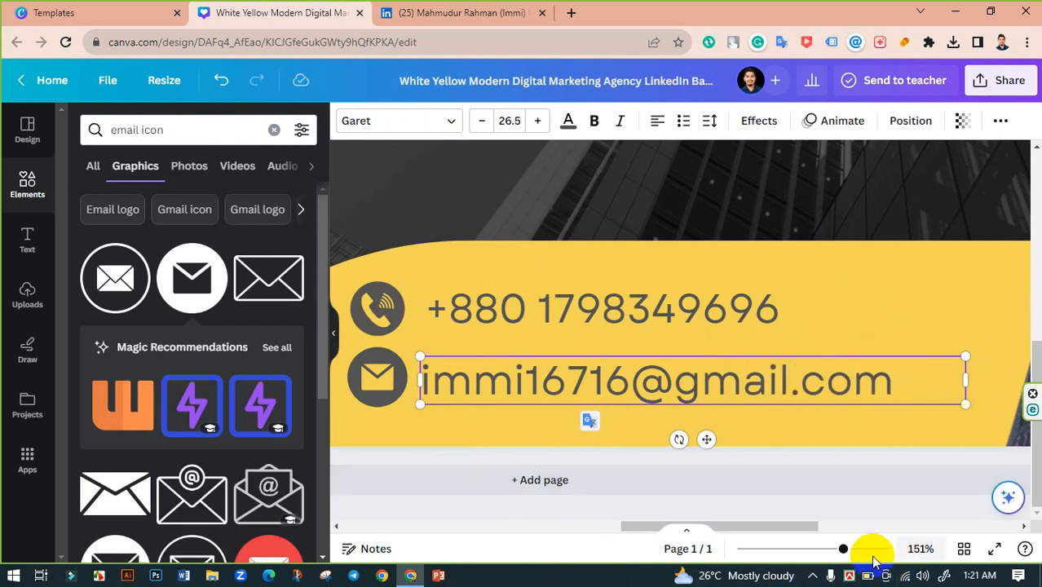
drag(843, 549, 786, 550)
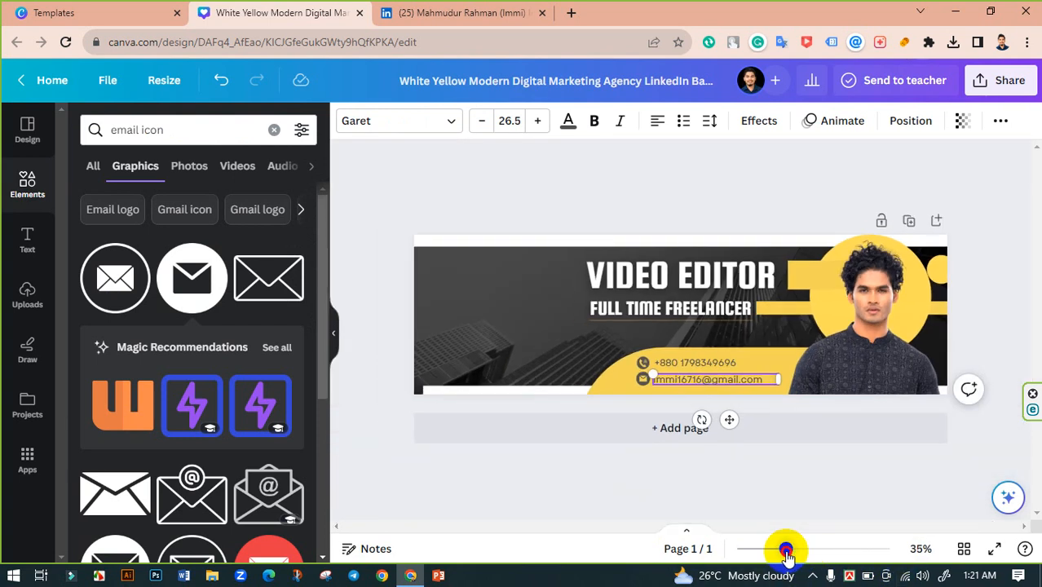
- Change the yellow circle behind the portrait to dark grey #545454
click(391, 340)
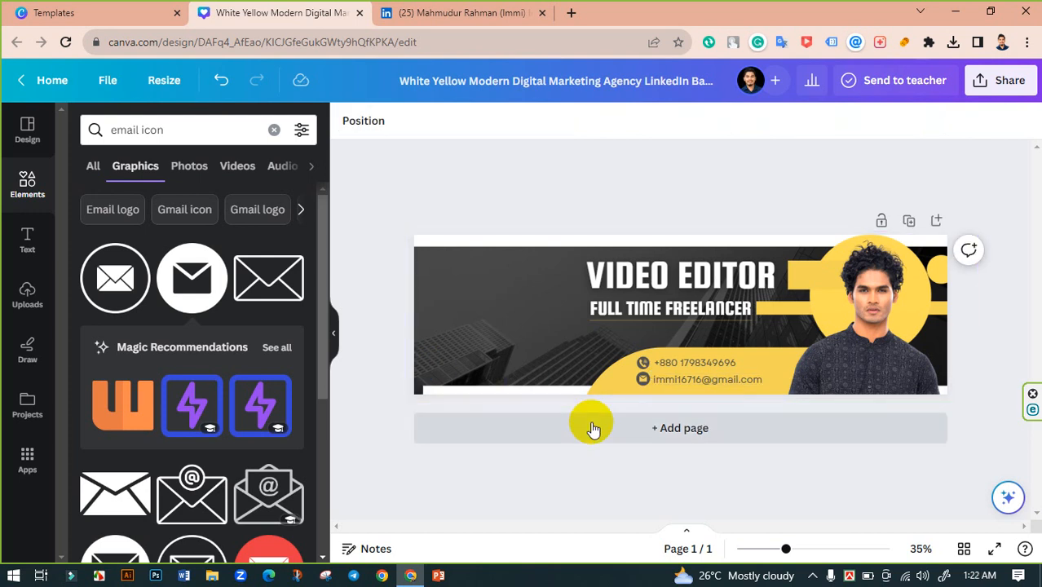
click(871, 245)
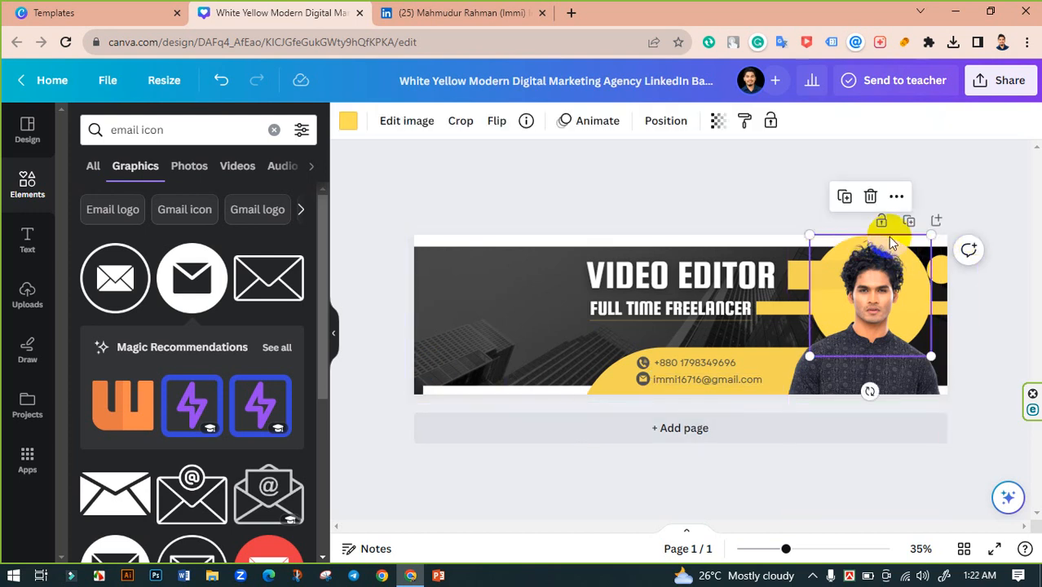
click(348, 122)
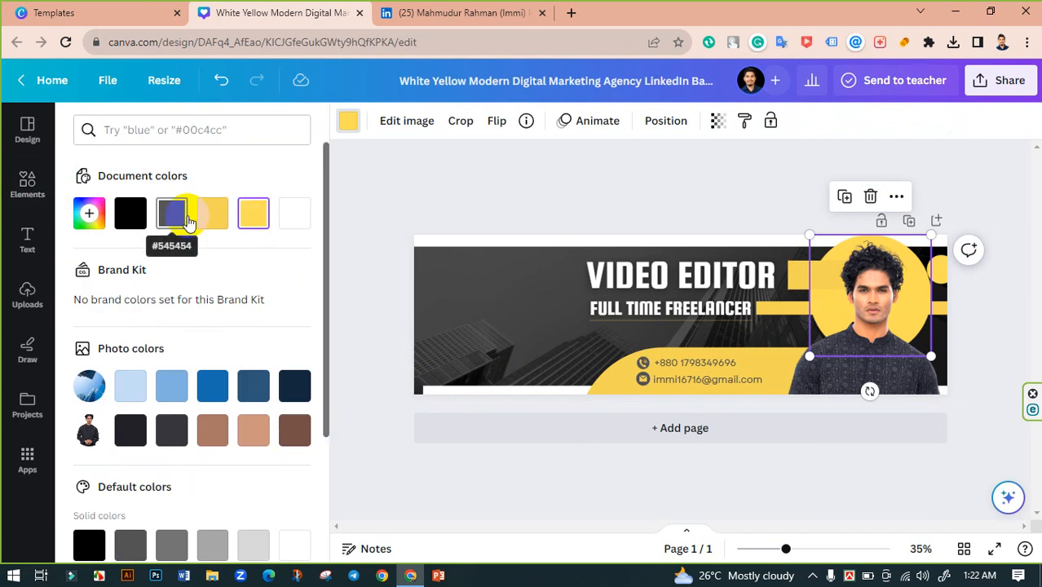
click(133, 216)
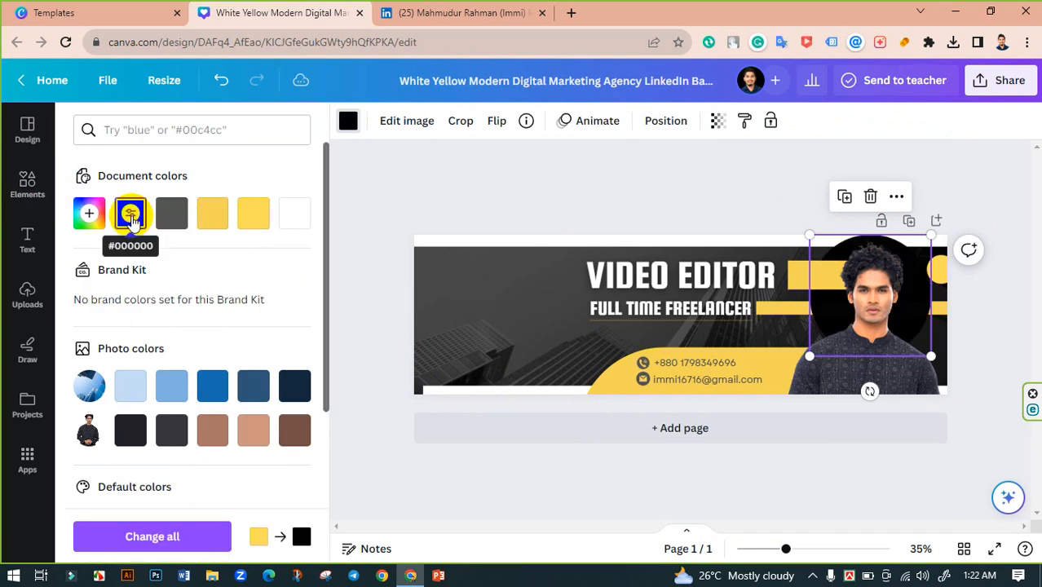
click(140, 219)
click(165, 217)
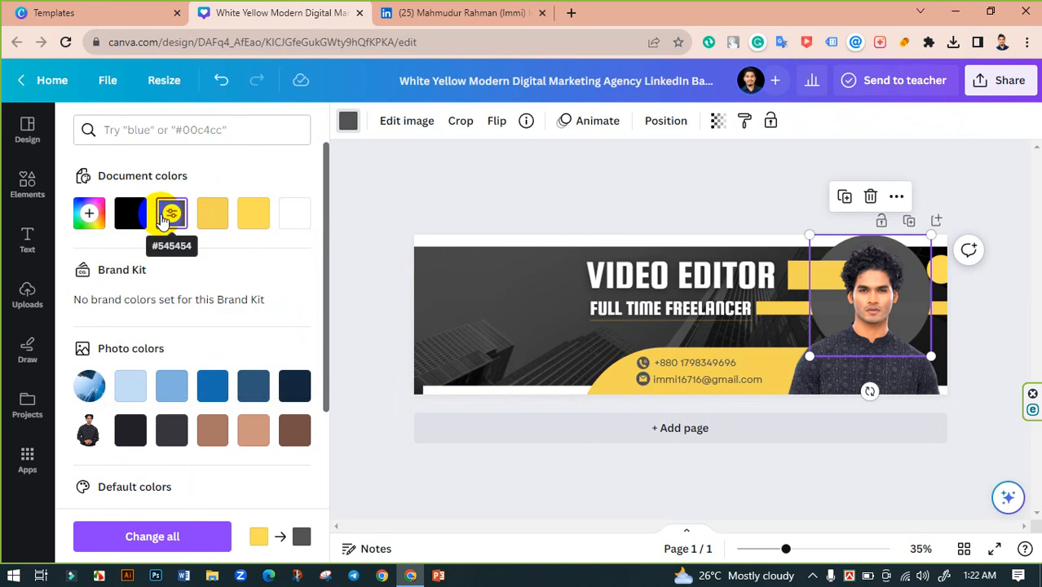
click(773, 201)
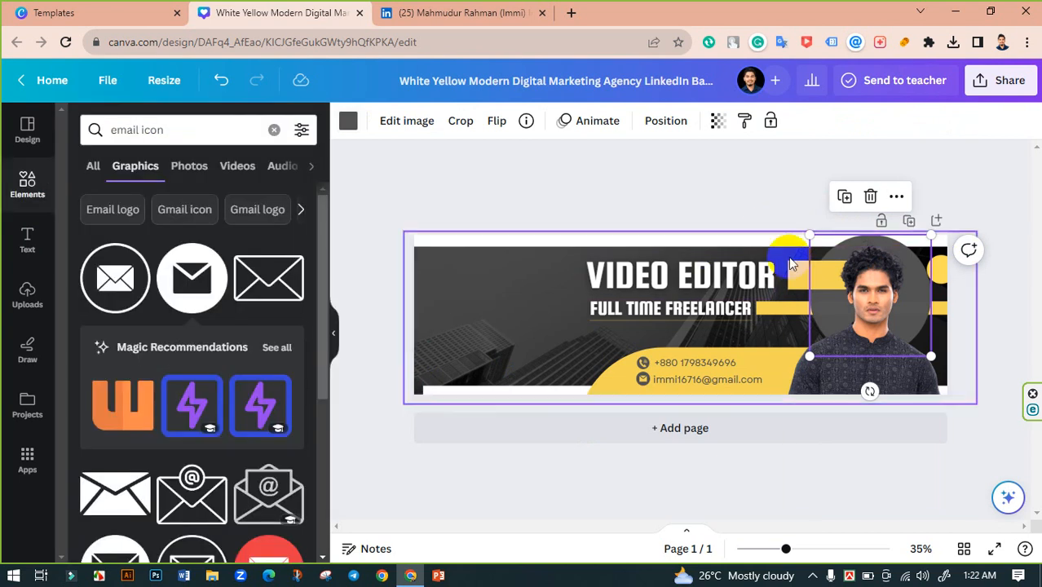
- Nudge the person cutout slightly to the right
click(790, 263)
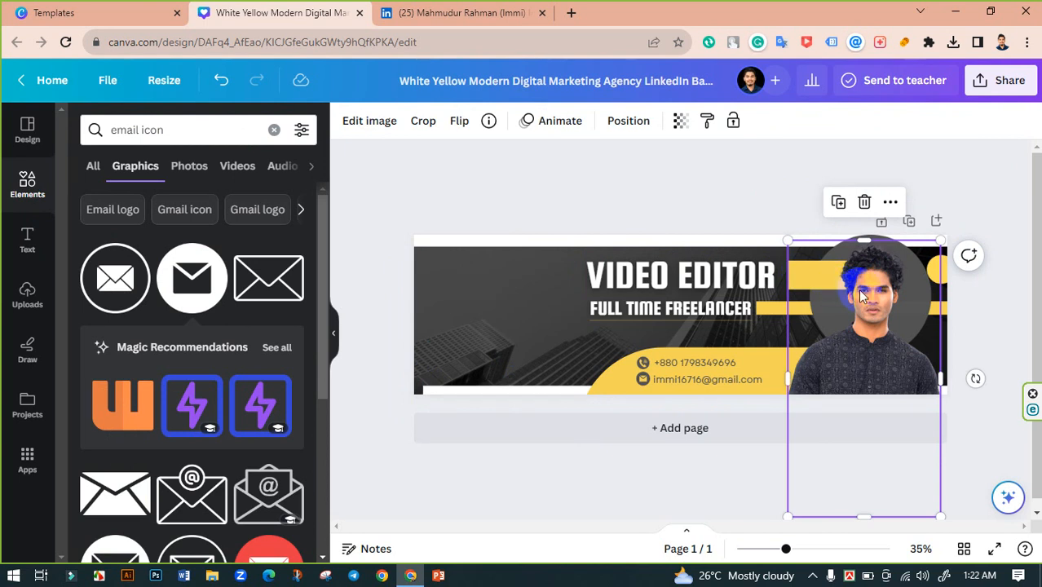
drag(861, 295, 875, 295)
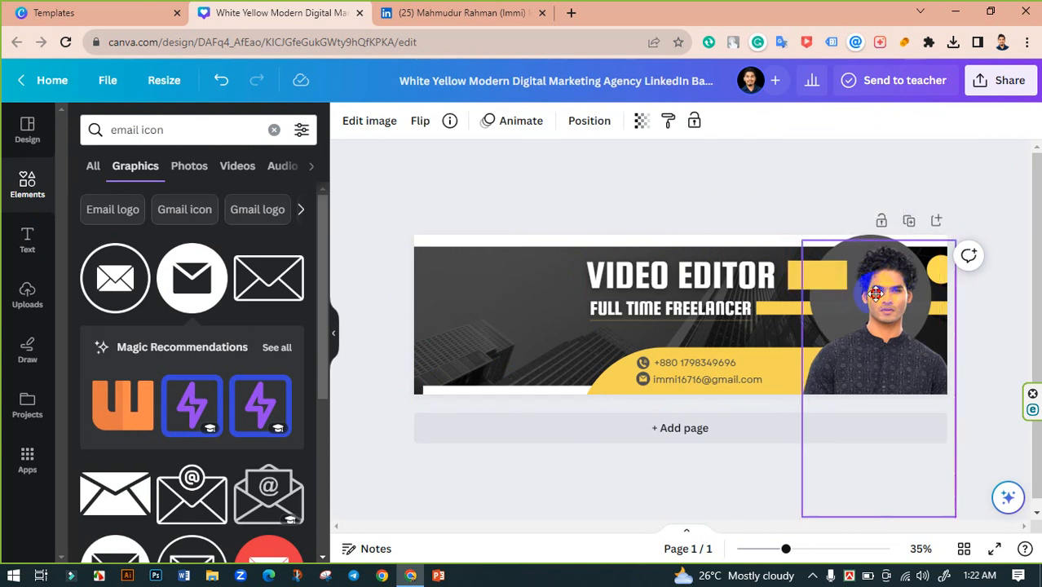
click(796, 284)
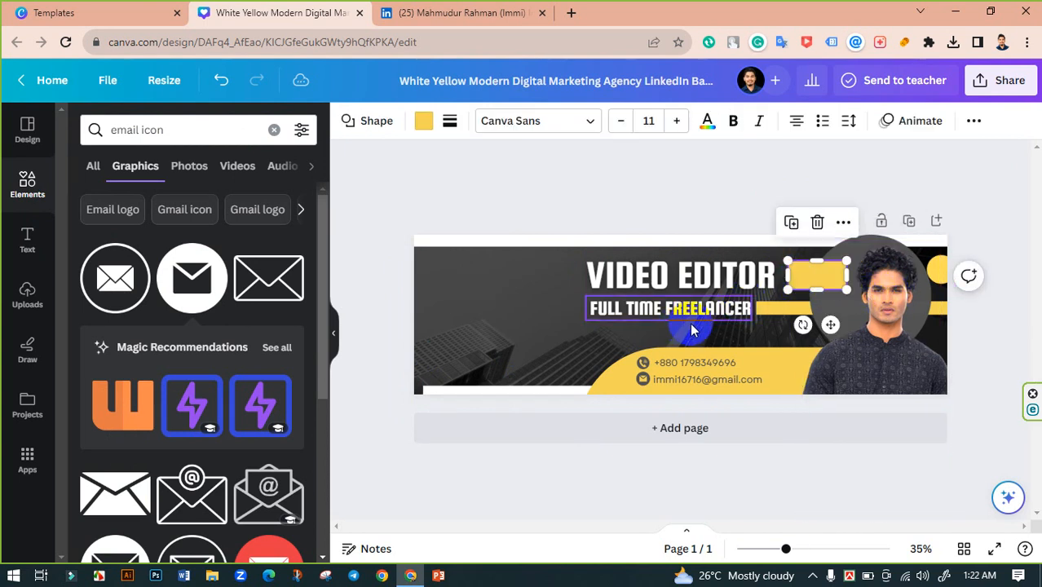
- Move the person cutout a few pixels left inside the grey circle, then deselect it
mouse_move(425, 577)
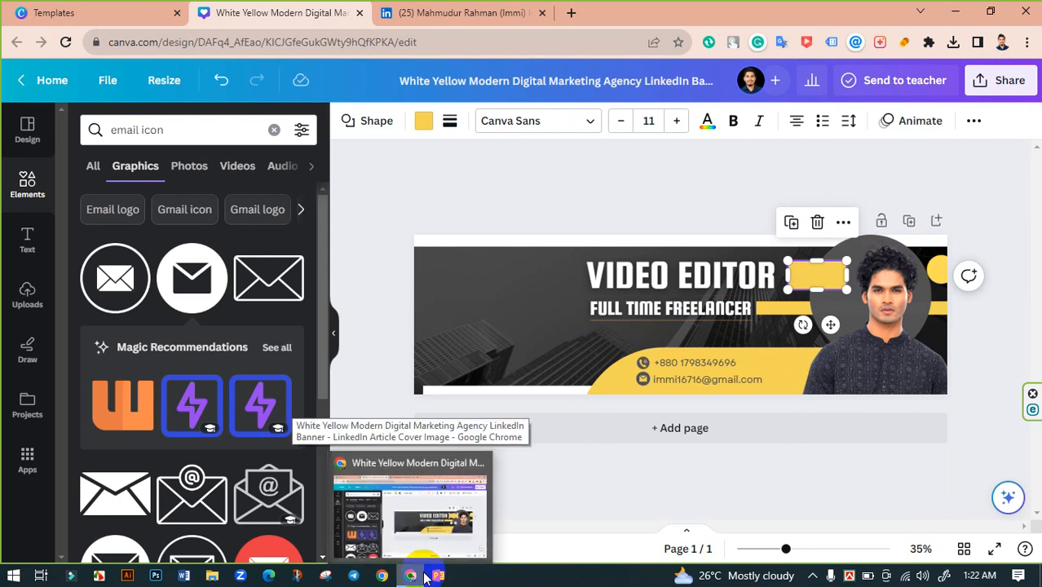
click(425, 577)
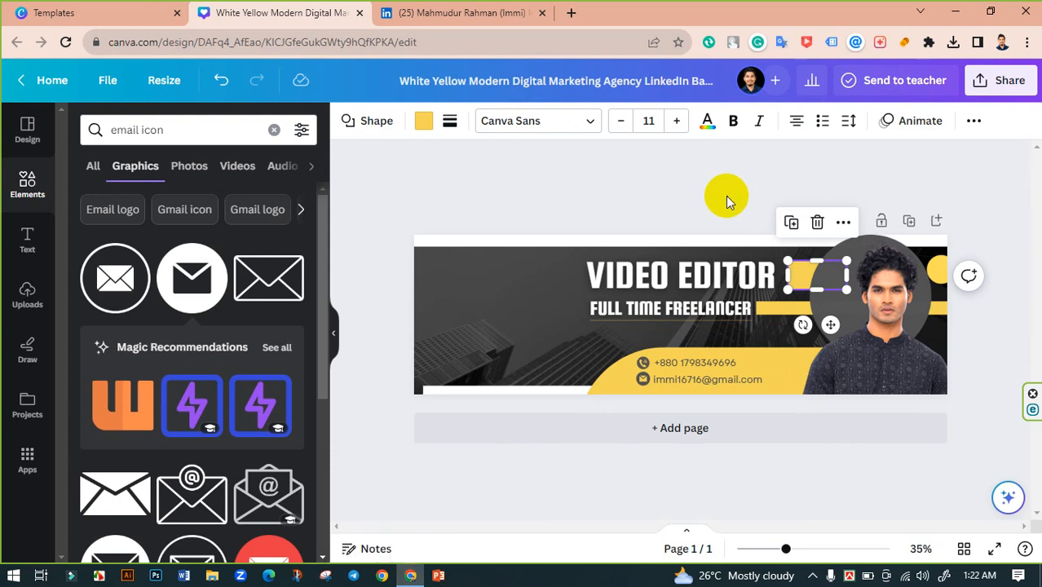
click(852, 252)
drag(890, 296, 886, 291)
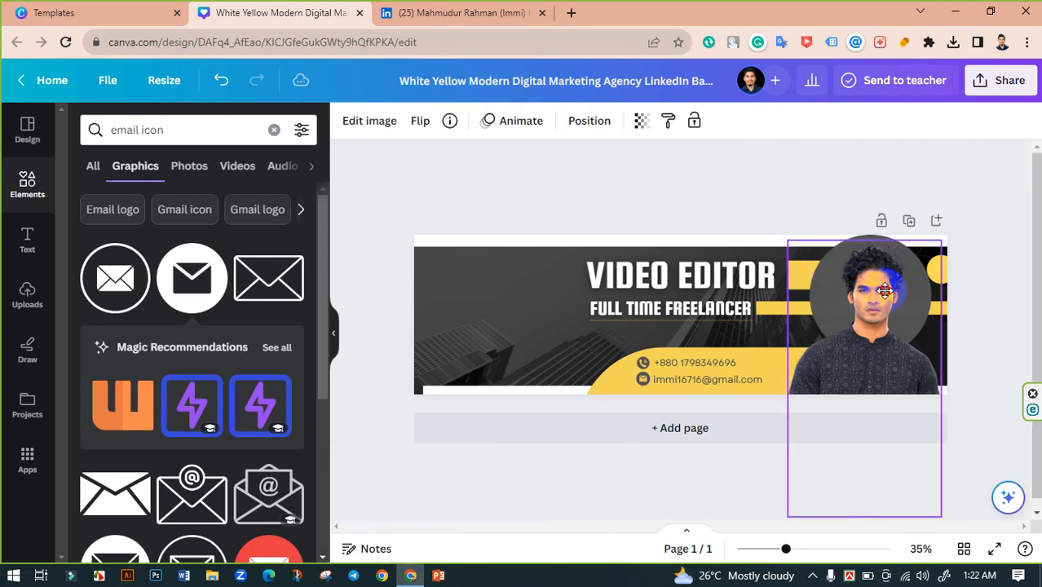
click(666, 221)
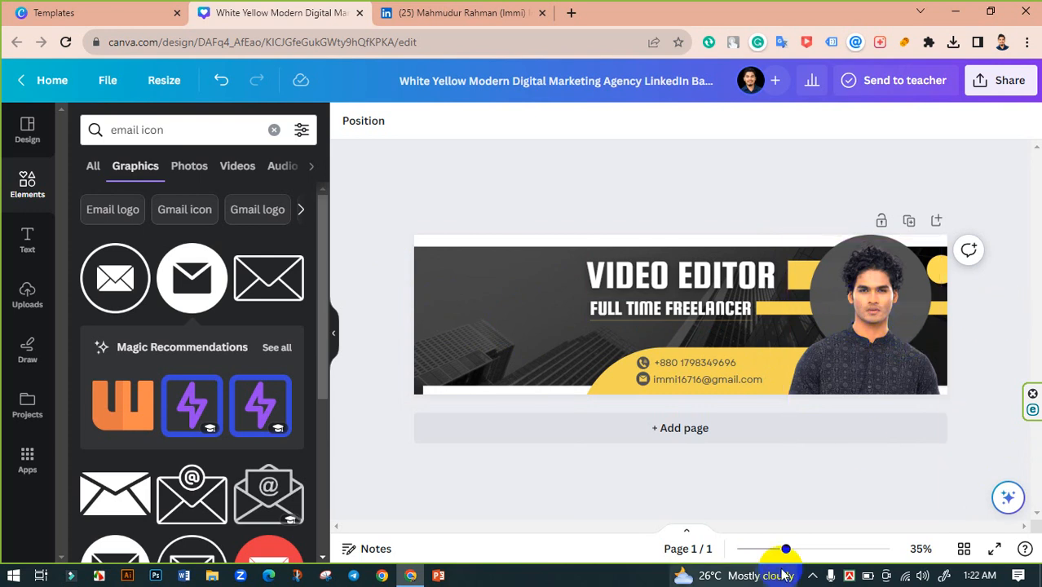
- Inspect the portrait up close, then retitle the design 'LinkedIn banner'
drag(786, 550, 950, 529)
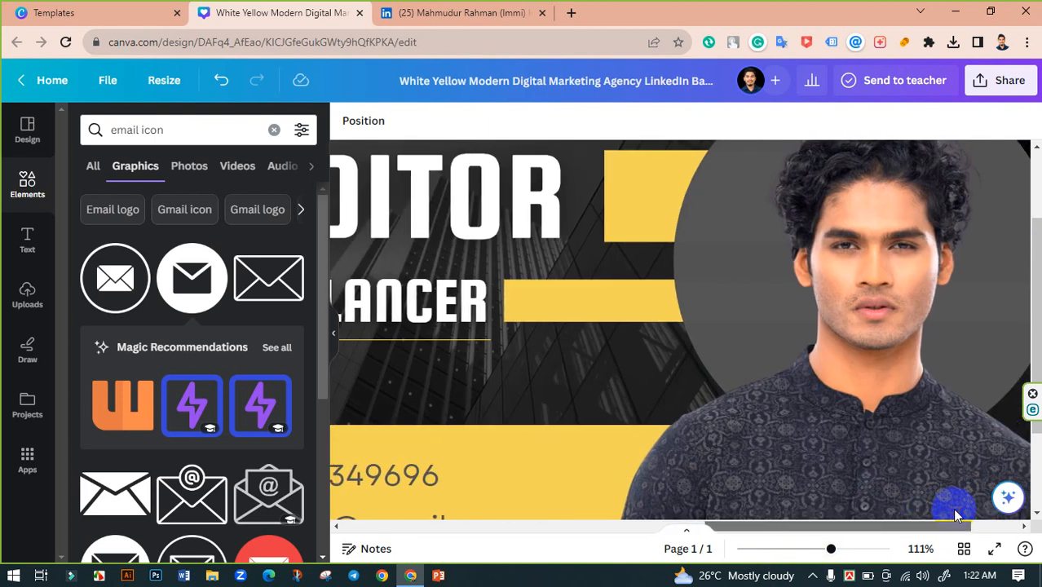
scroll(972, 388, up, 2)
scroll(972, 387, up, 1)
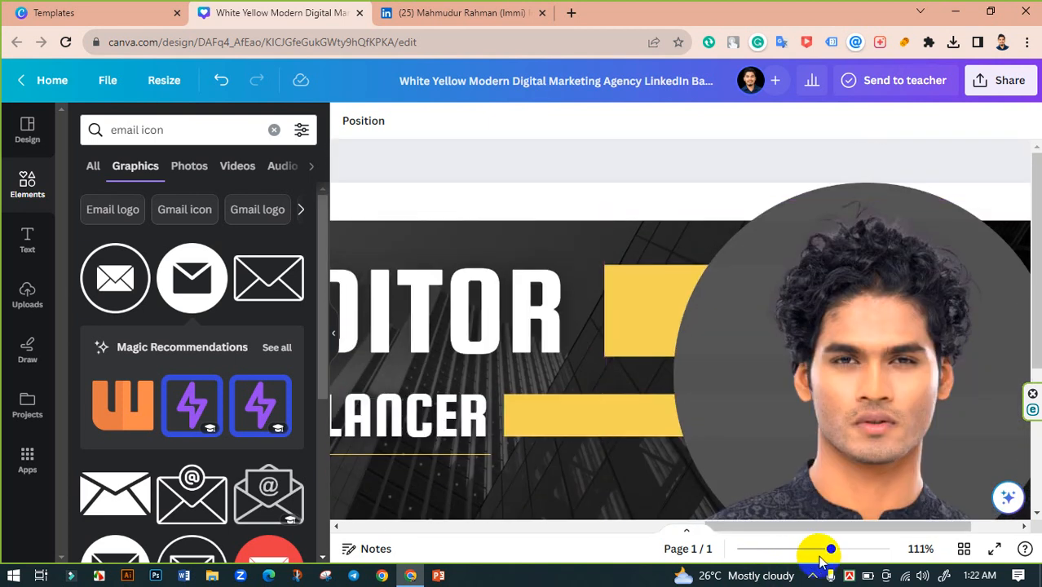
drag(833, 551, 781, 549)
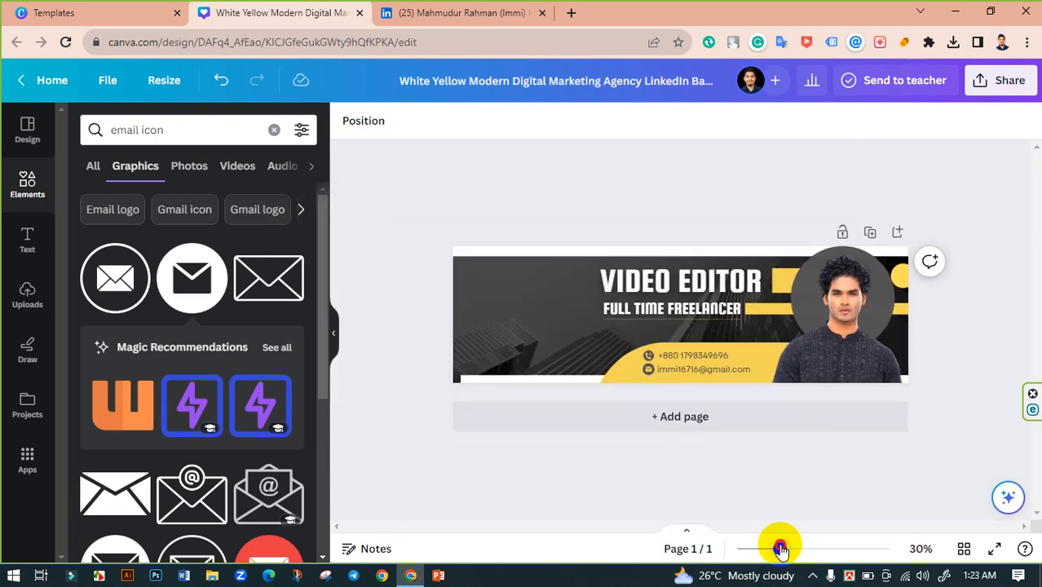
click(331, 332)
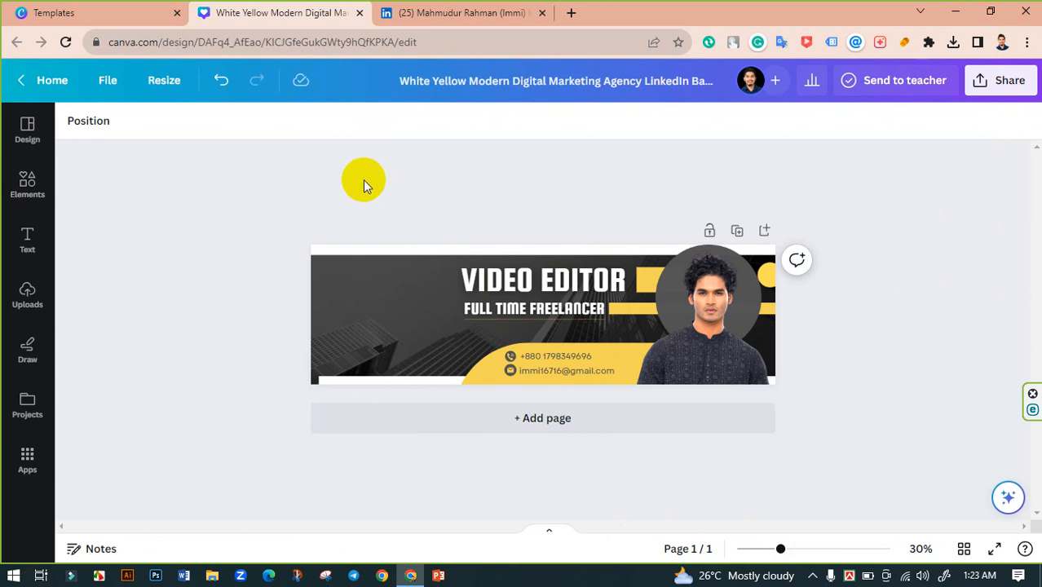
click(544, 85)
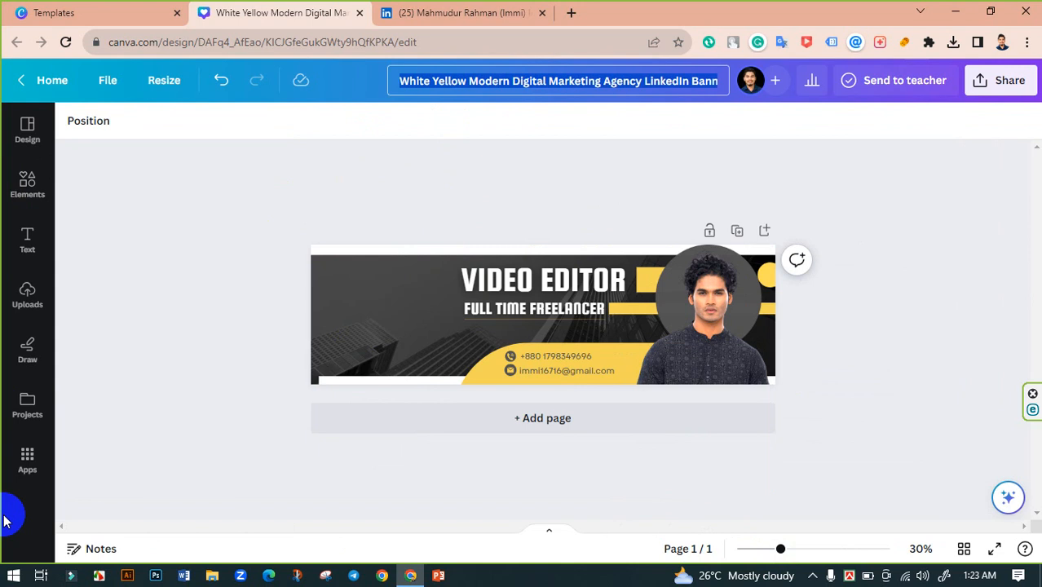
text(LinkedIn banner)
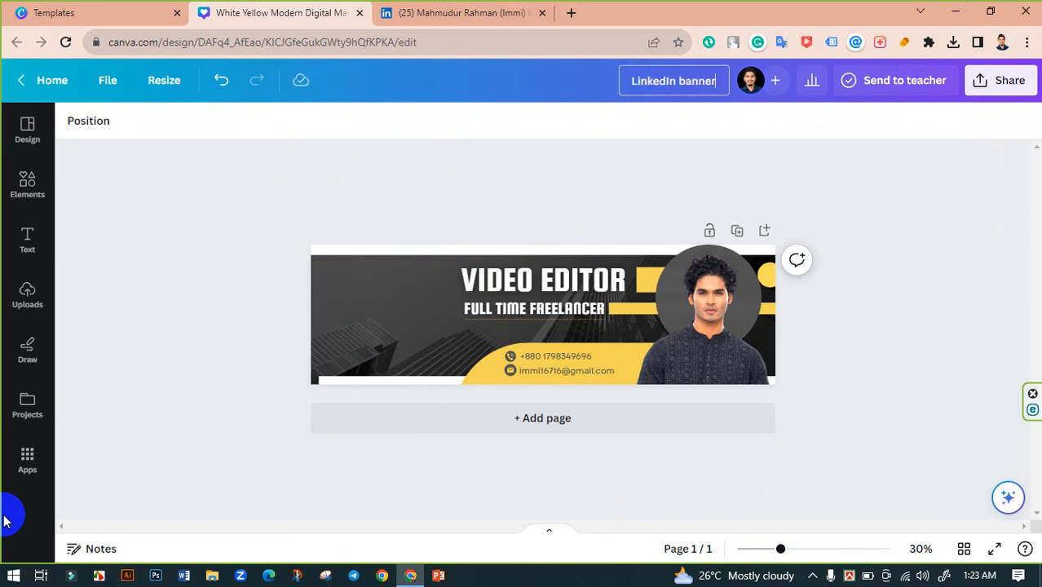
click(4, 521)
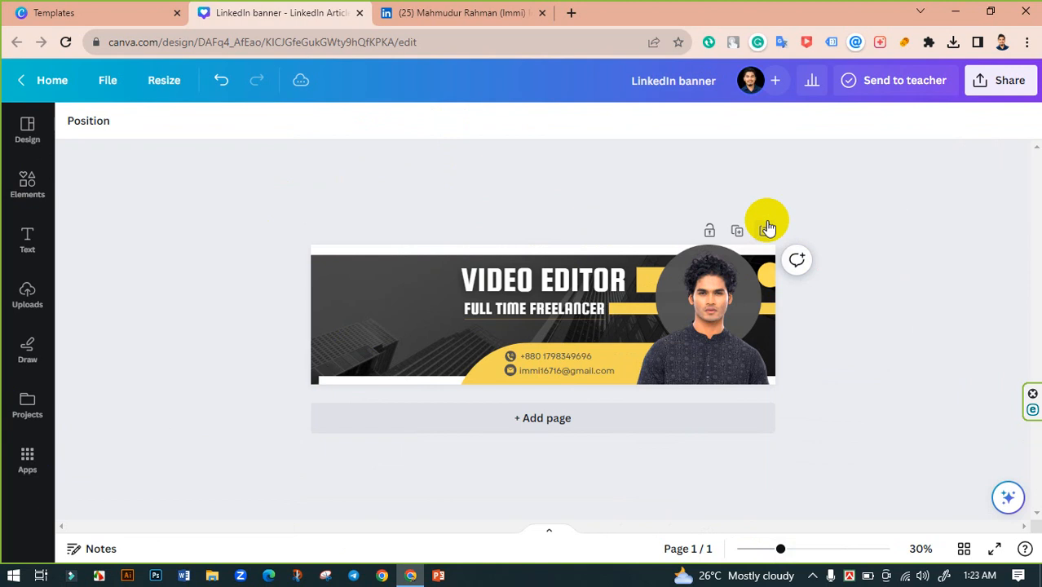
- Download the banner as a PNG at maximum size 3.125 (6,250 × 1,875 px)
click(991, 85)
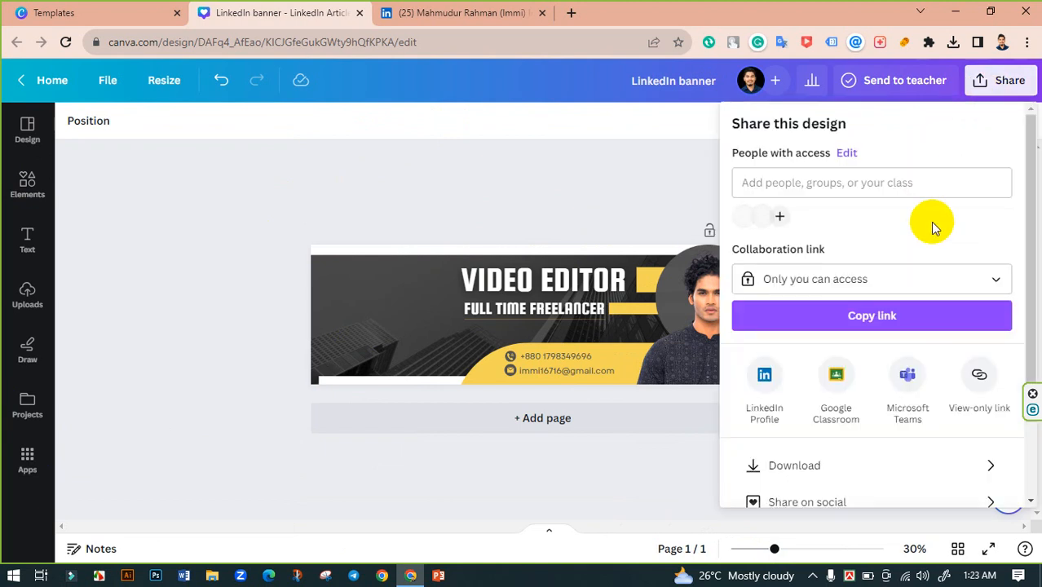
scroll(897, 278, down, 2)
click(812, 369)
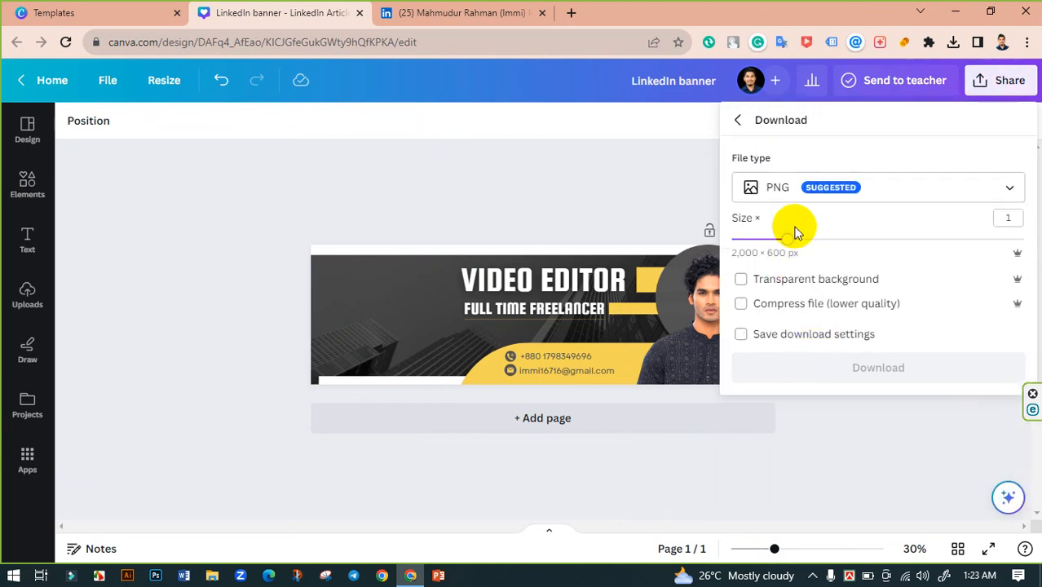
drag(796, 238, 1038, 247)
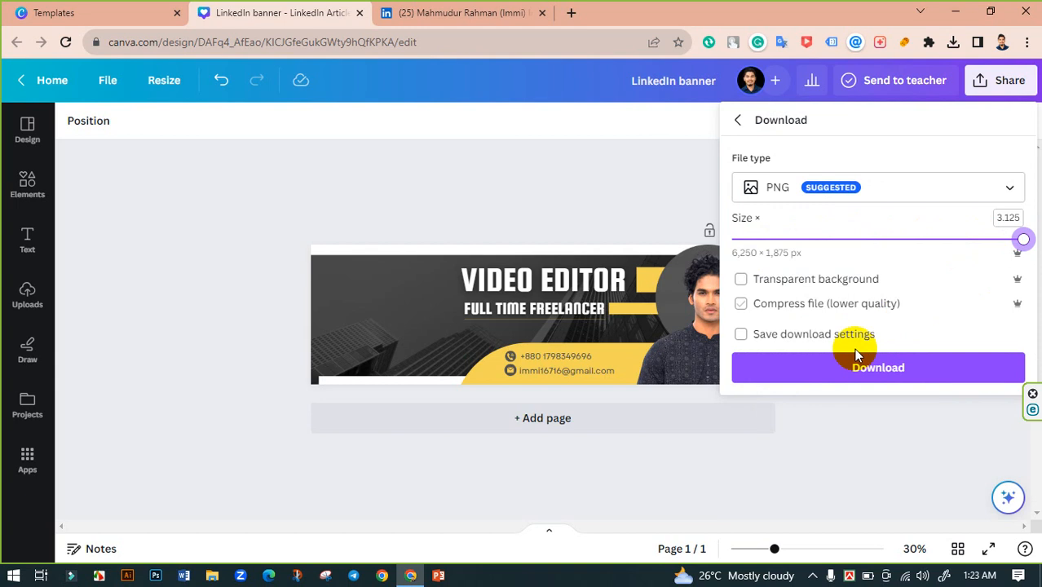
click(887, 366)
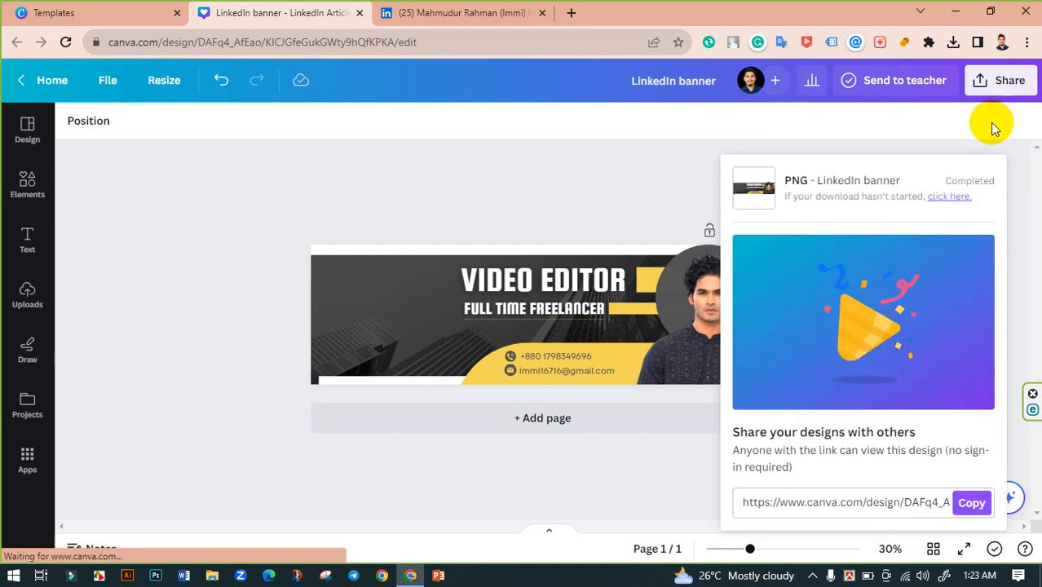
click(1008, 91)
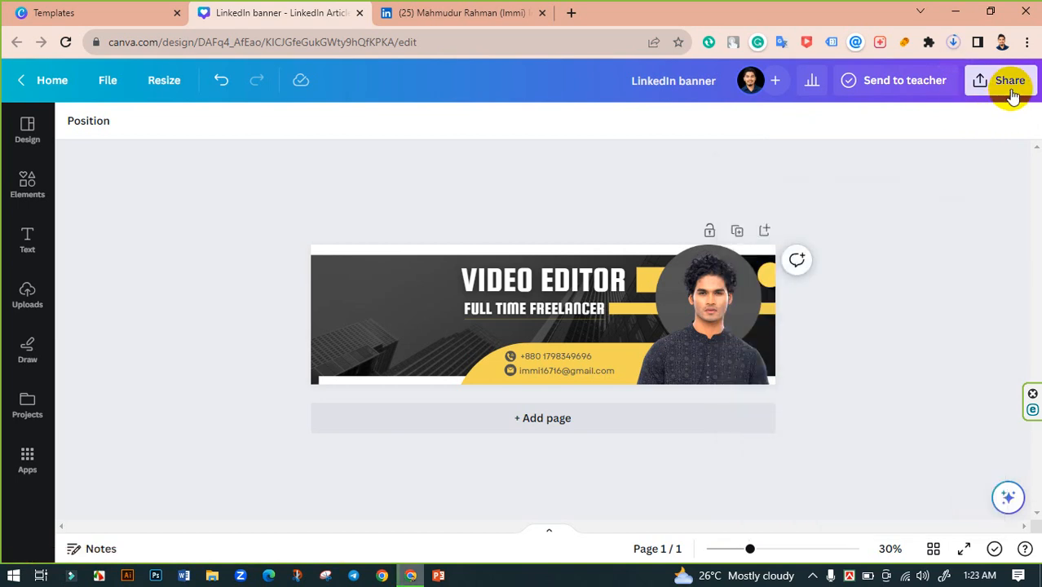
click(1011, 91)
scroll(861, 383, down, 2)
click(832, 368)
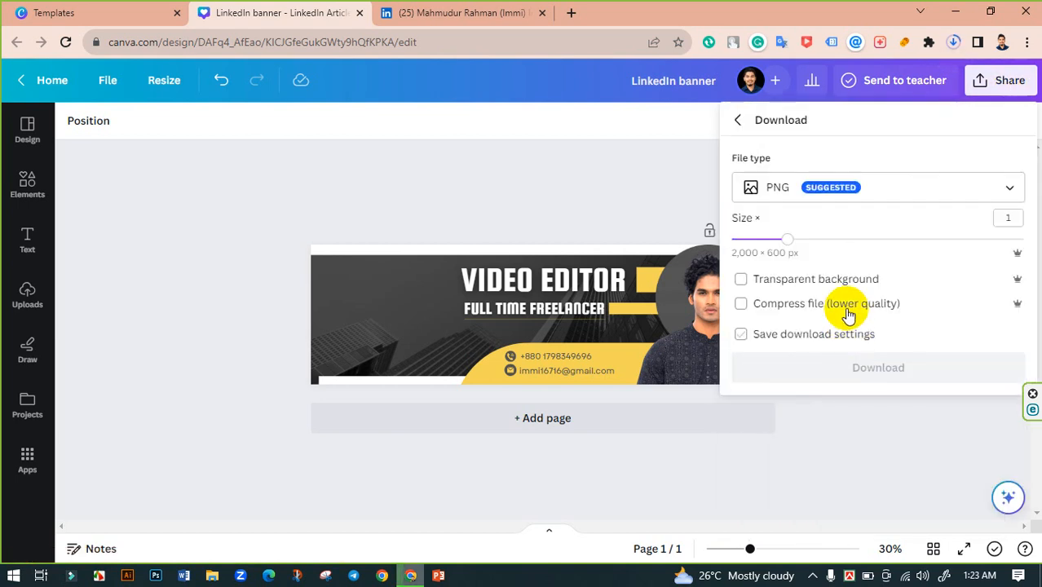
click(837, 192)
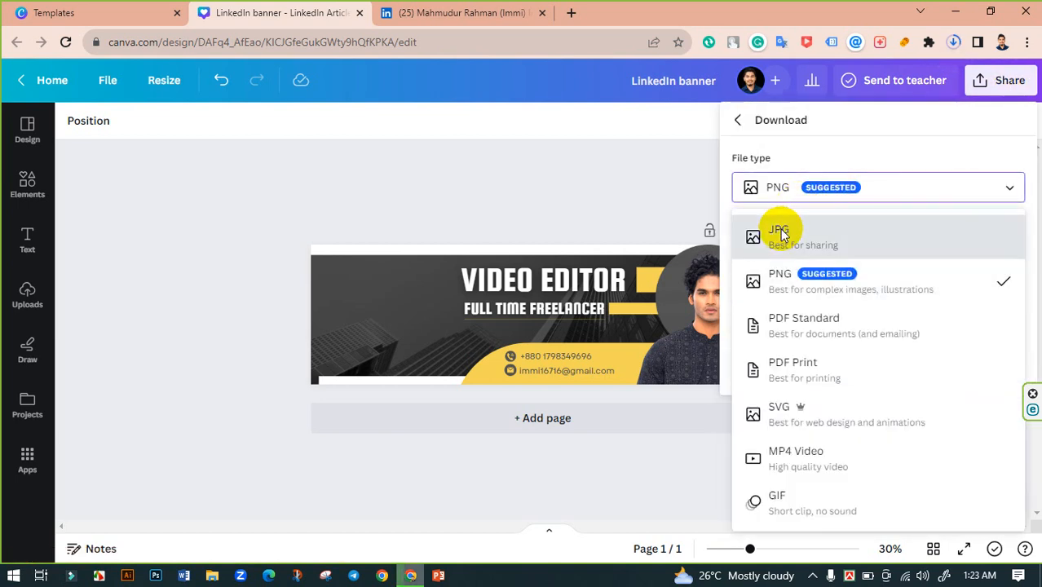
click(783, 233)
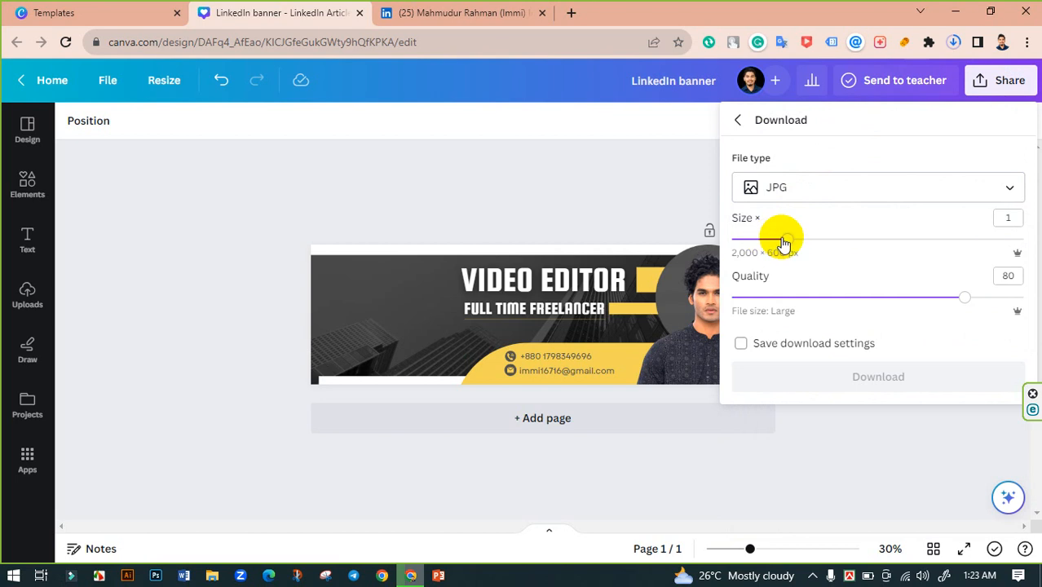
drag(787, 242, 1037, 259)
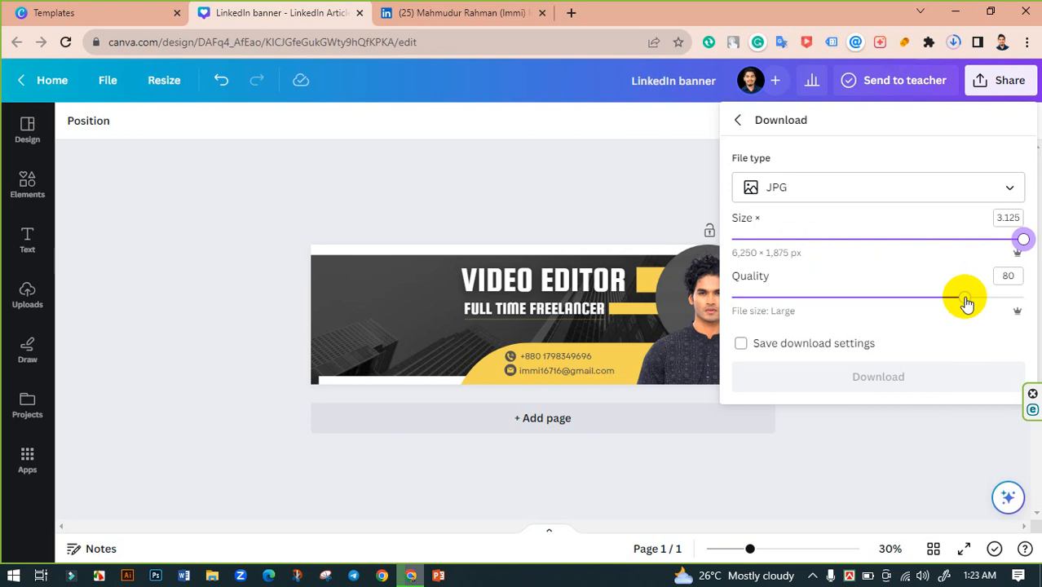
drag(966, 297, 1024, 297)
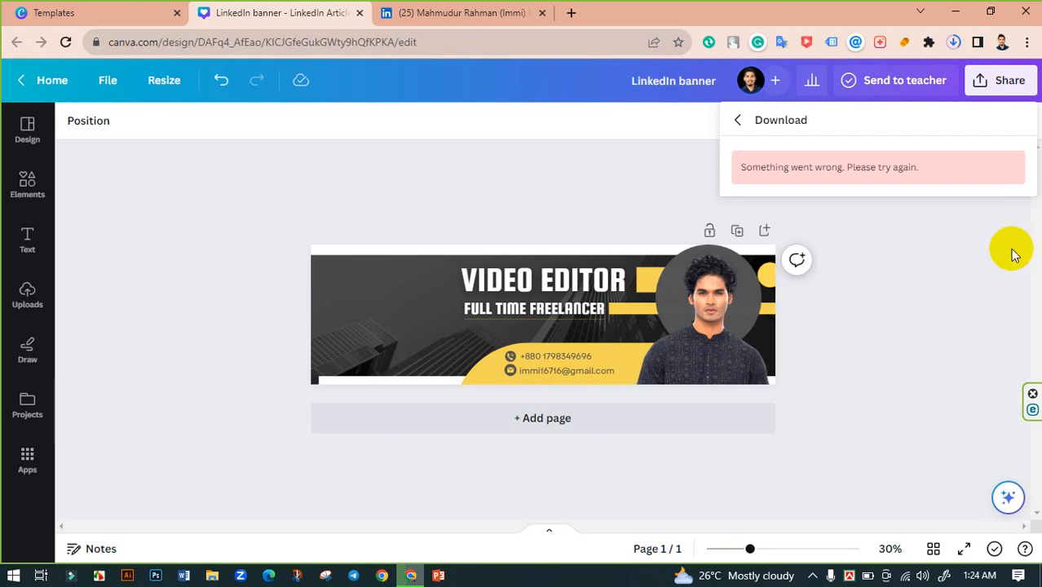
click(673, 183)
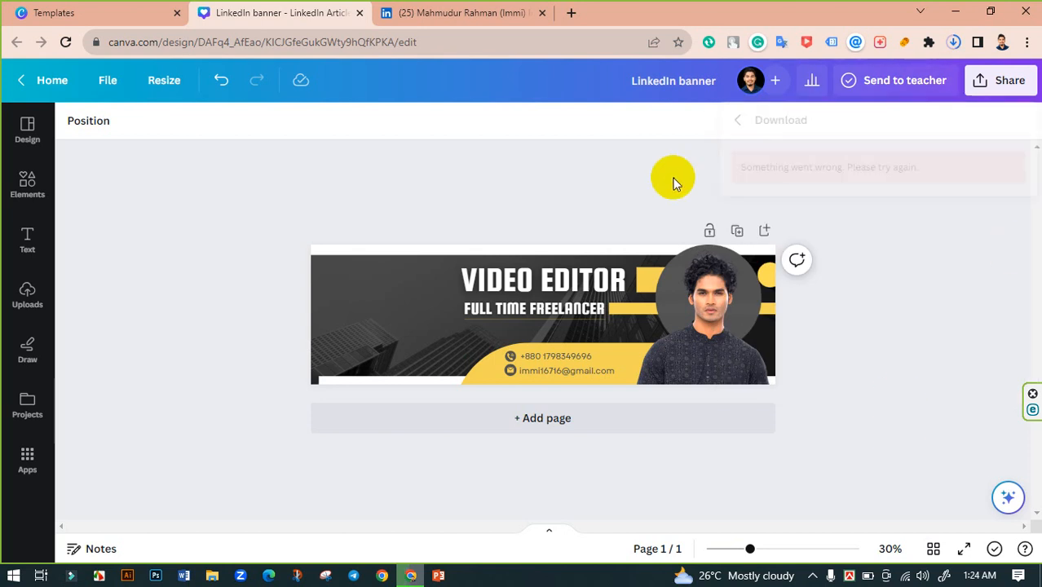
- Download the banner as a JPG at size 2 with quality 100, remembering the settings
click(1003, 80)
scroll(897, 245, down, 3)
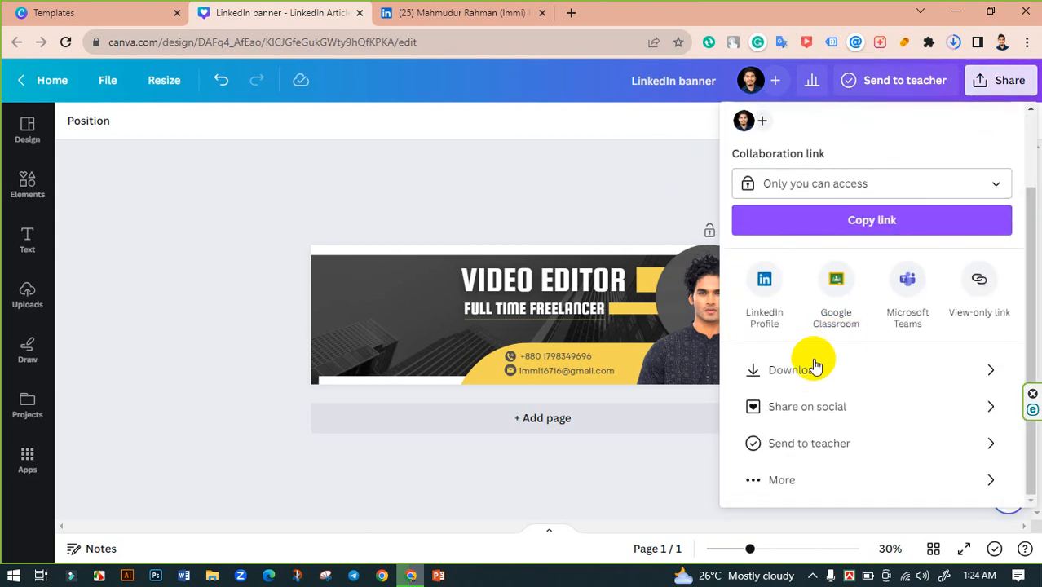
click(805, 369)
click(931, 194)
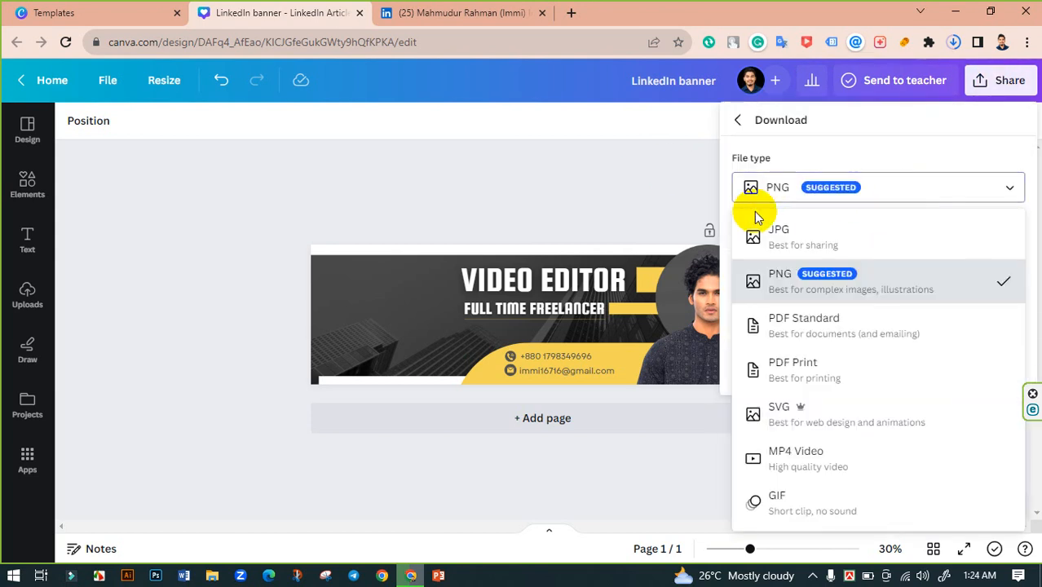
click(818, 238)
drag(786, 239, 1023, 238)
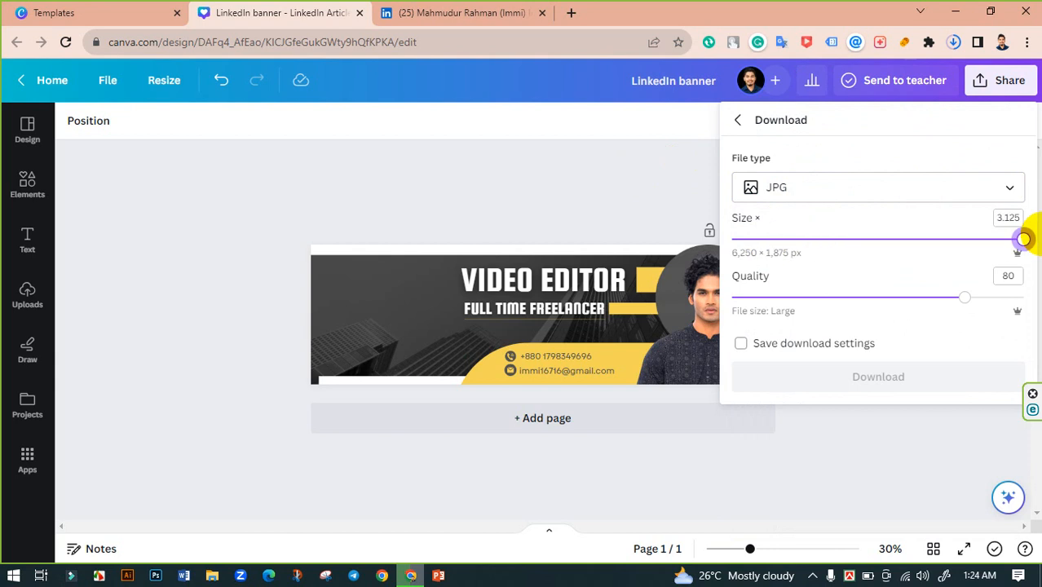
click(1024, 298)
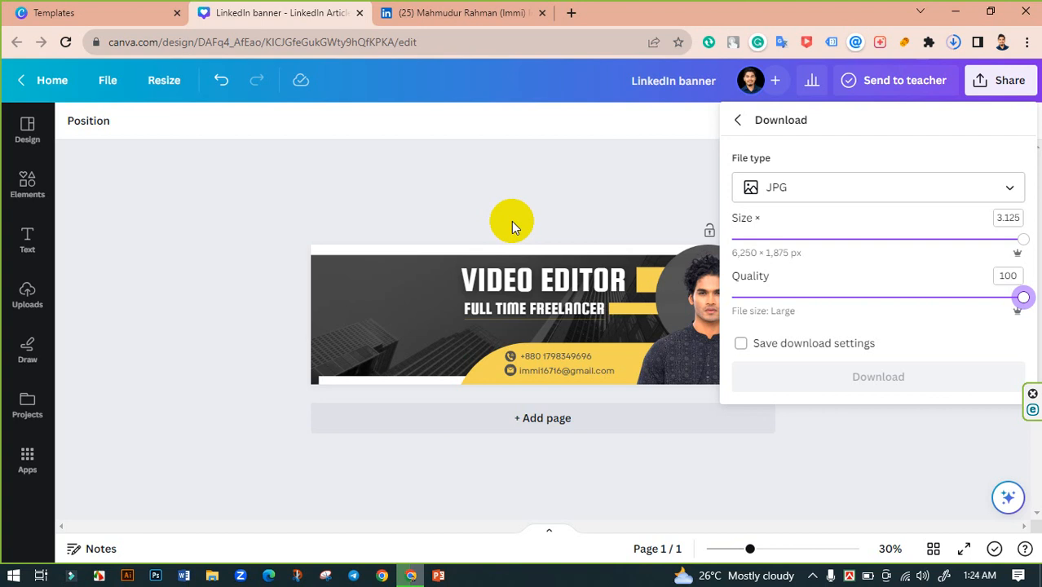
click(740, 344)
drag(1024, 239, 901, 242)
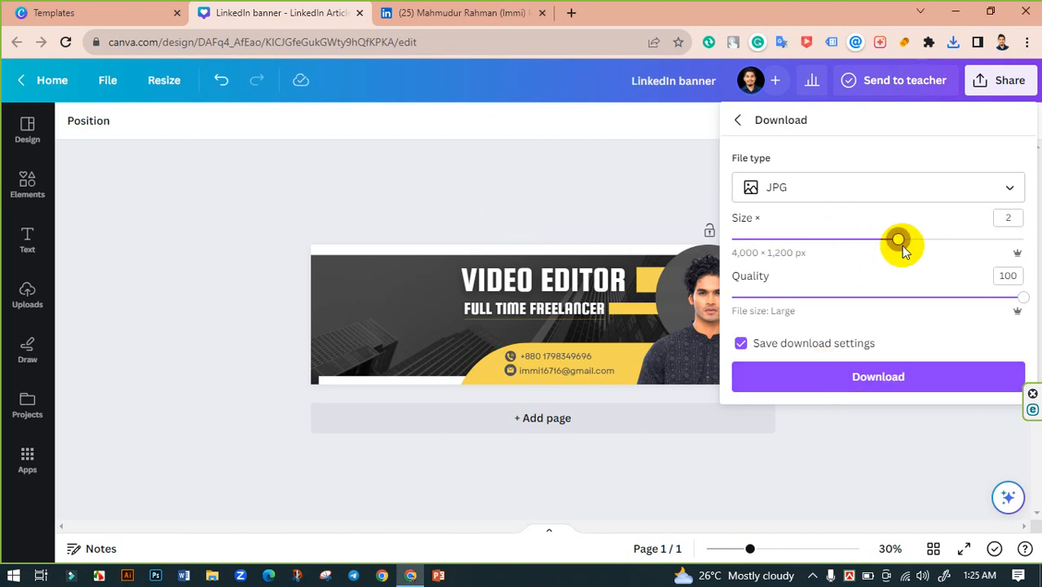
click(872, 373)
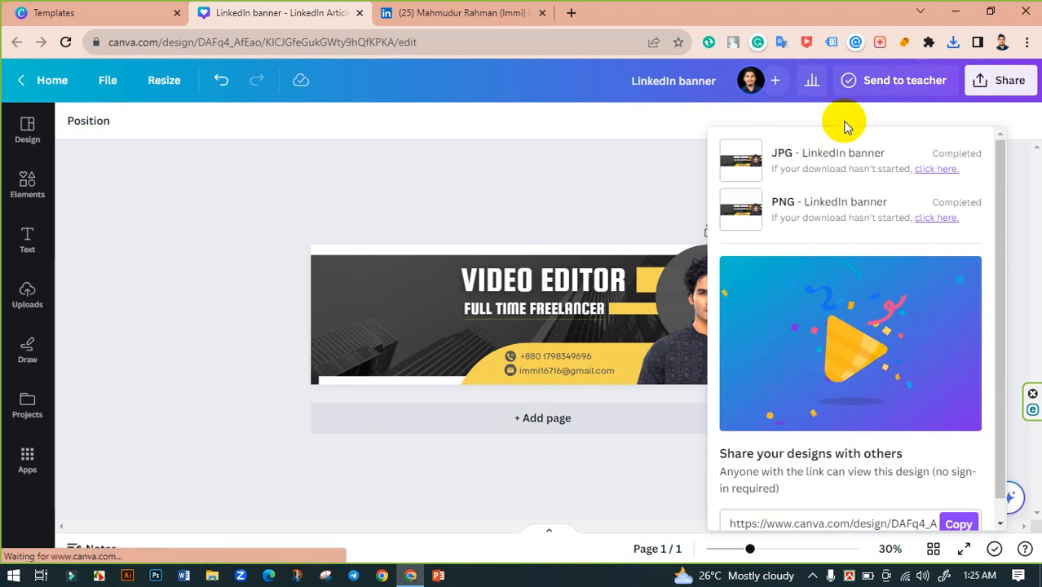
- Open the downloaded LinkedIn banner PNG from the Downloads folder in the photo viewer
click(216, 575)
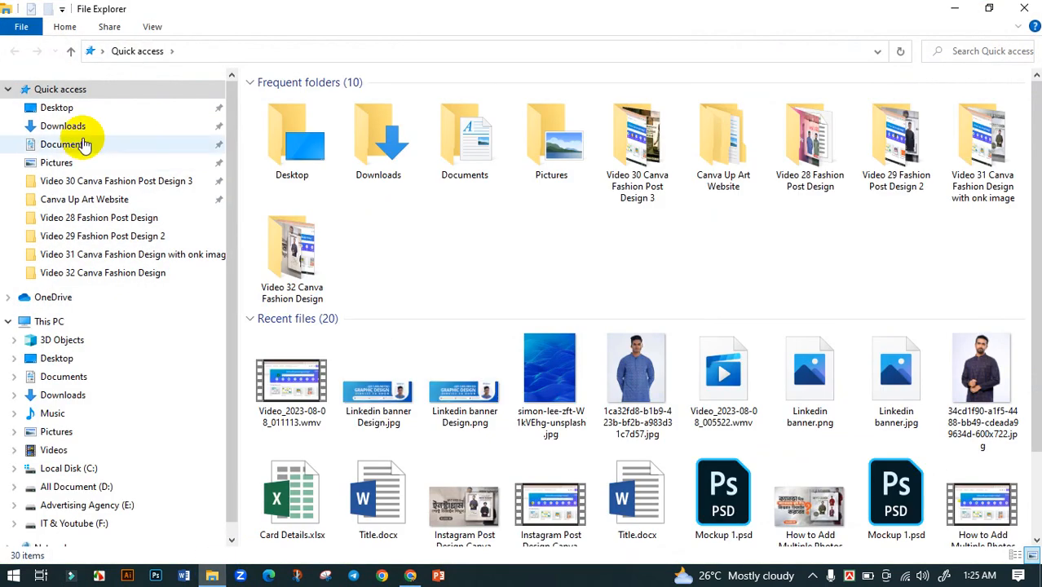
click(82, 129)
click(285, 152)
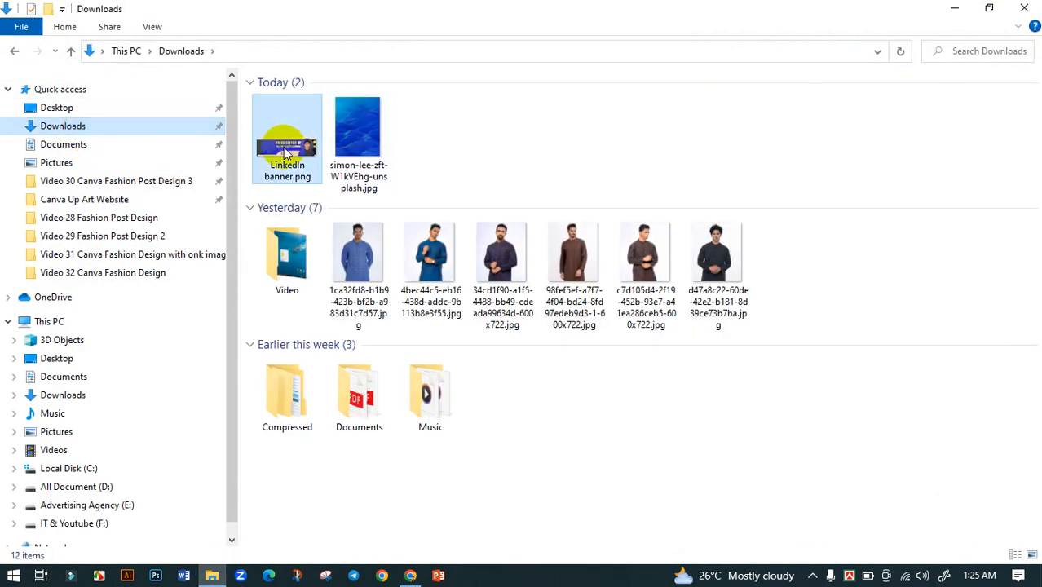
double_click(285, 152)
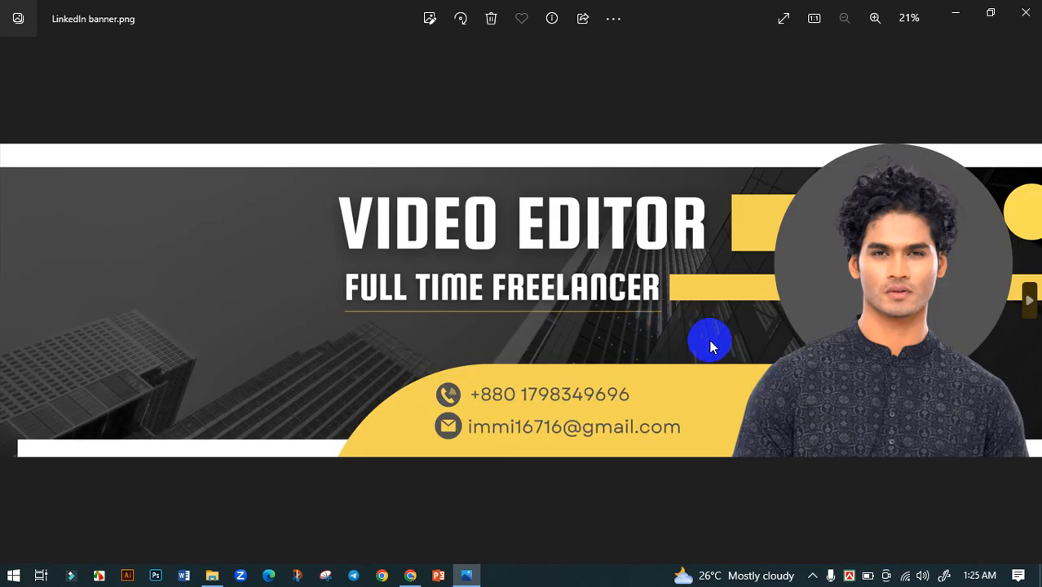
scroll(848, 330, up, 3)
drag(848, 331, 554, 396)
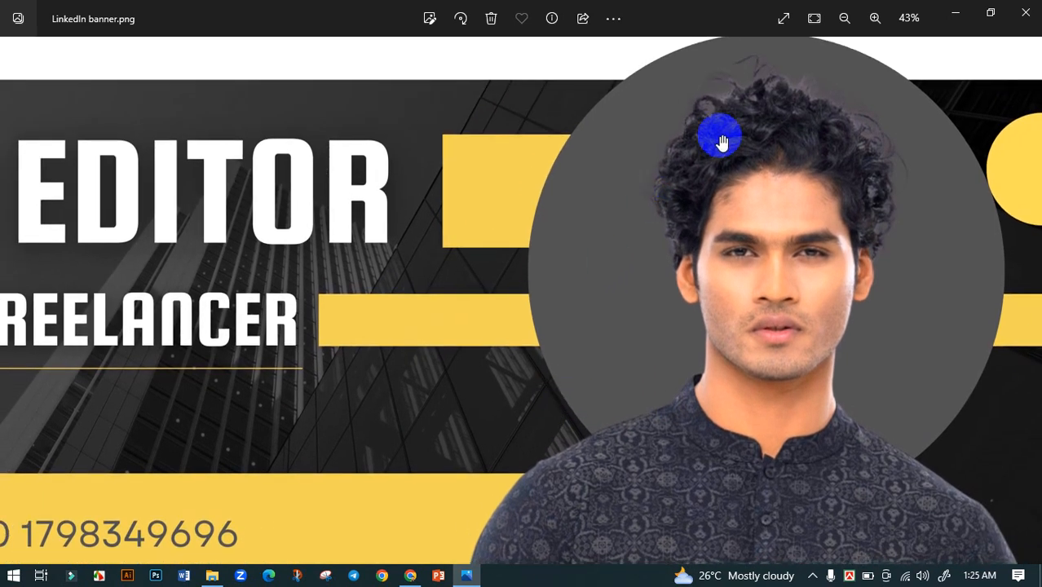
drag(451, 302, 732, 221)
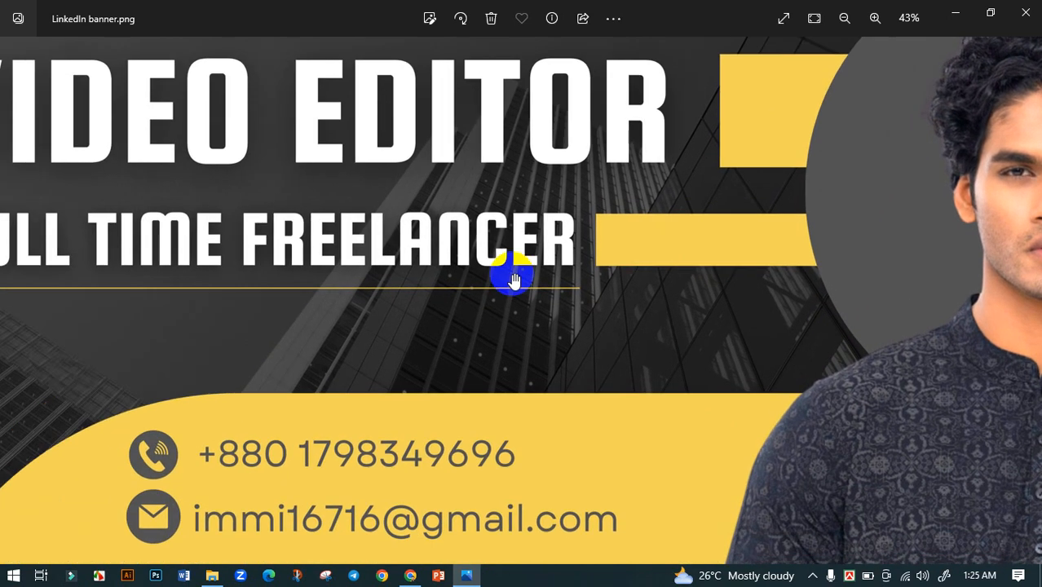
drag(424, 283, 586, 269)
scroll(506, 288, down, 3)
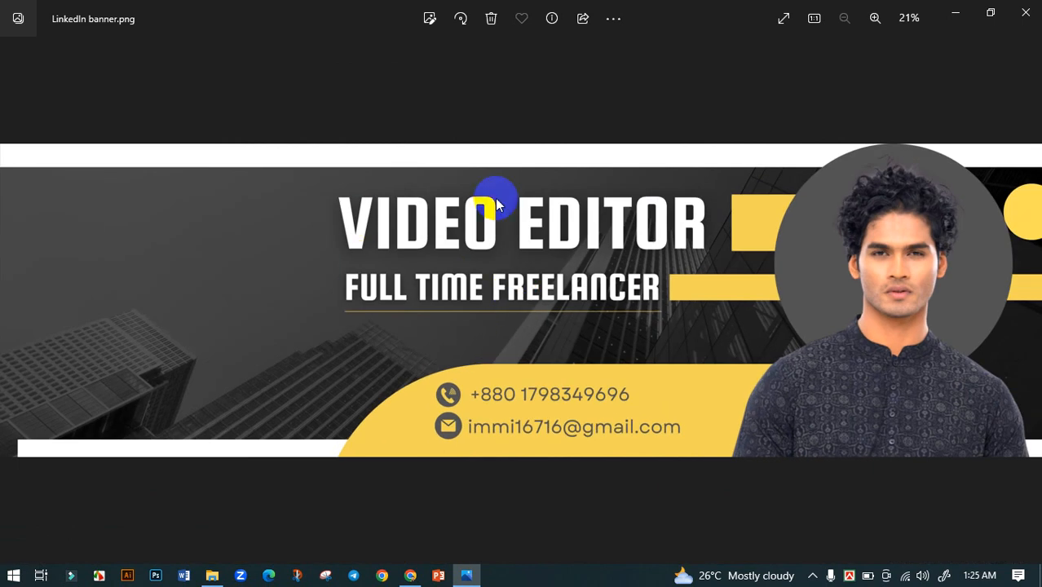